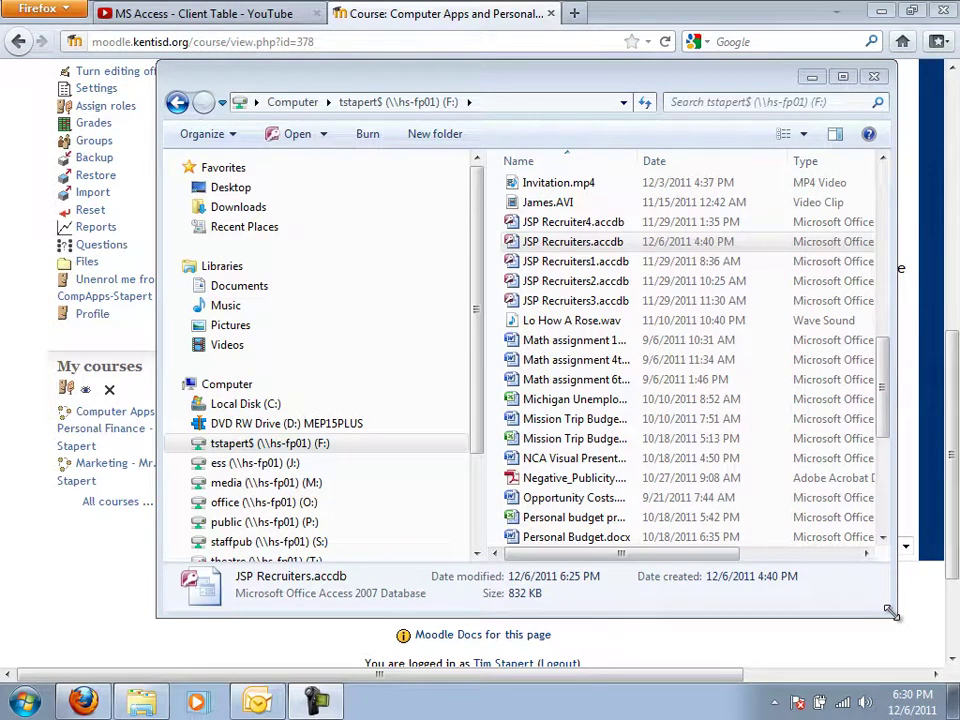
Open JSP Recruiters.accdb from the F: drive in Access 2007.
double_click(585, 245)
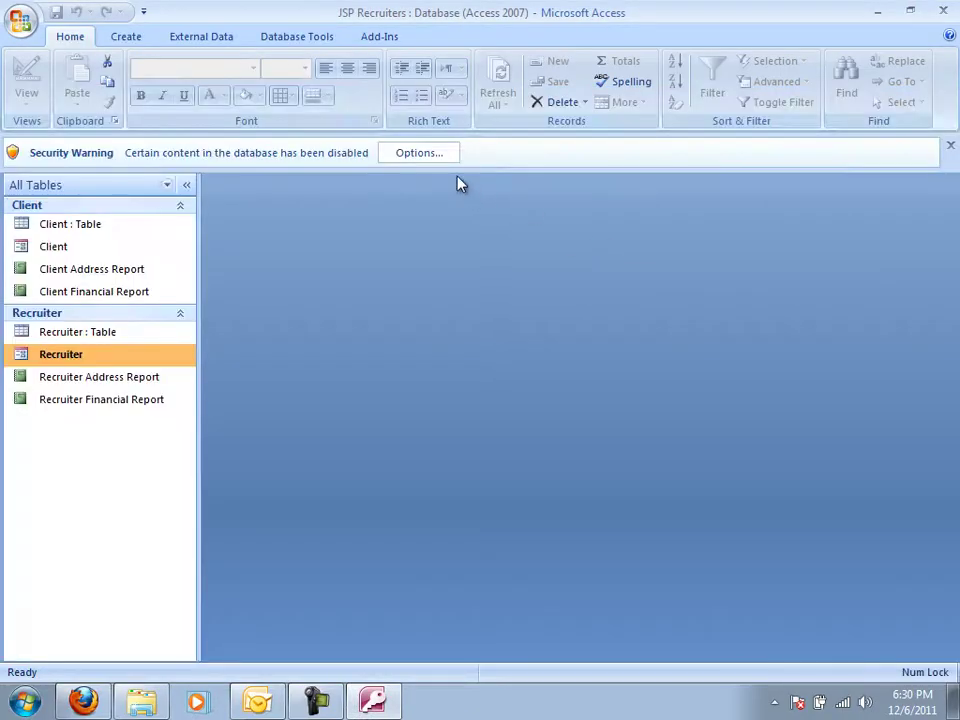
Enable the JSP Recruiters database's disabled content through the Security Warning options.
click(446, 156)
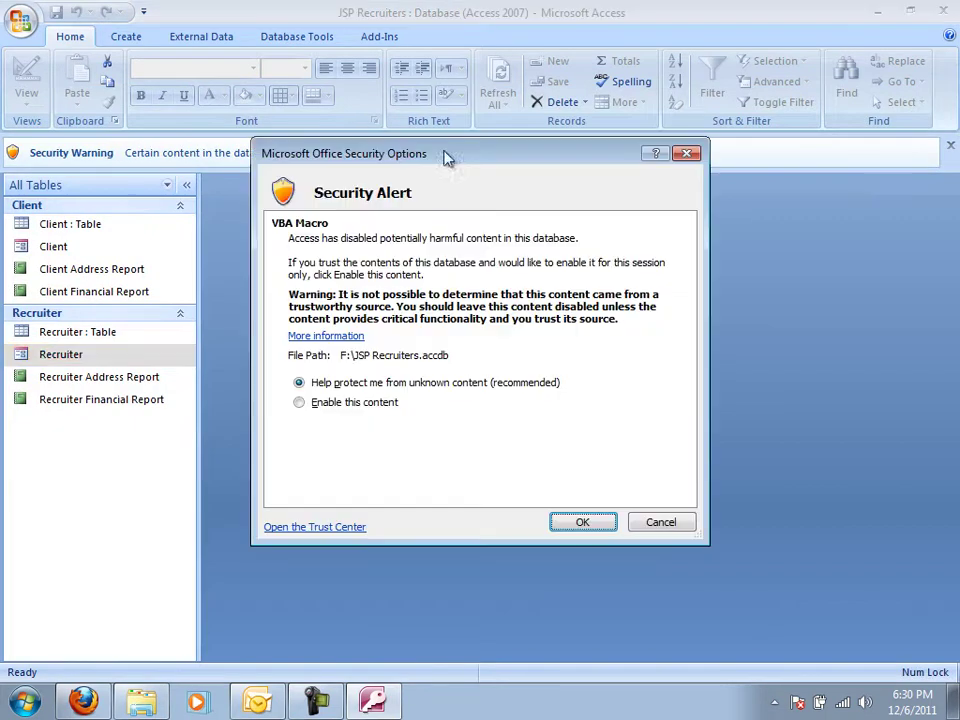
click(362, 404)
click(570, 533)
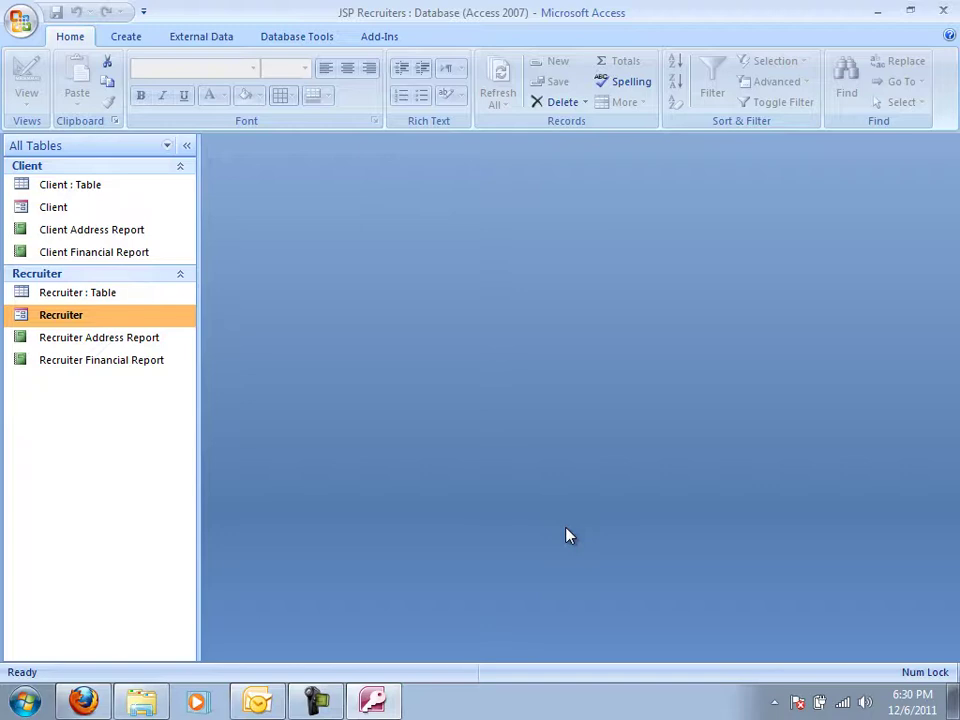
Start a new blank query in Query Design, with Show Table listing Client and Recruiter.
click(126, 37)
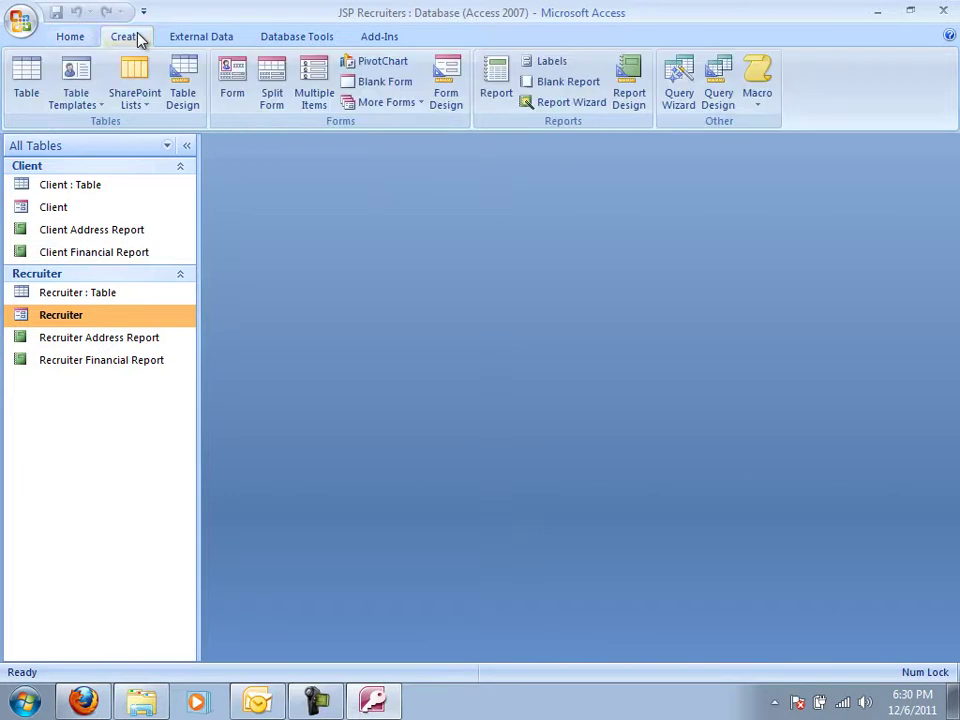
click(716, 98)
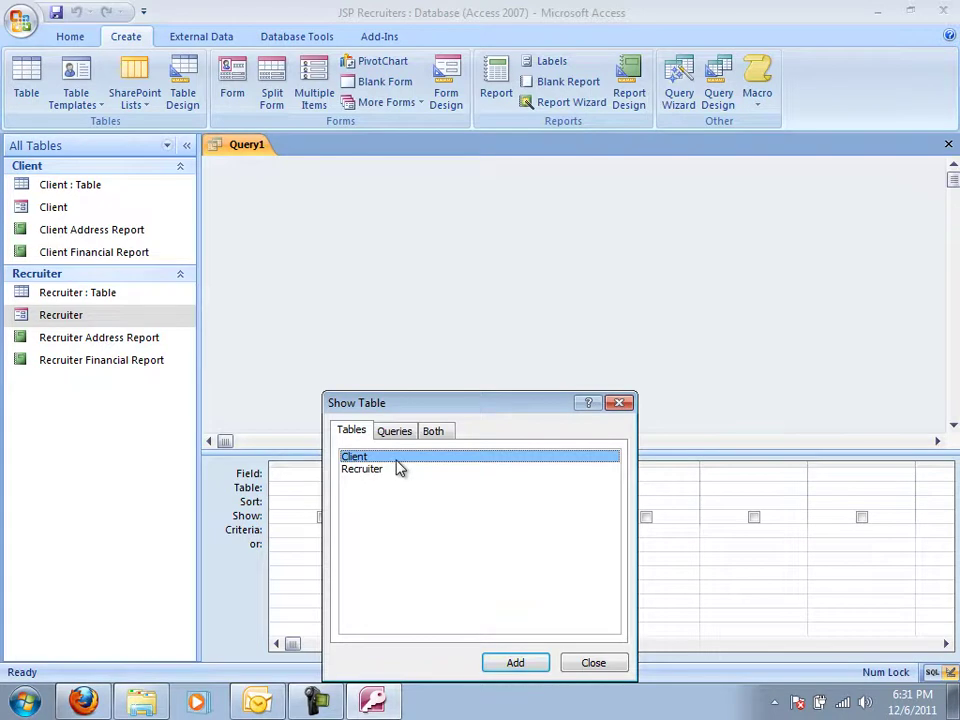
Add the Client table to Query1 and enlarge its field list through Recruiter Number.
drag(424, 409, 465, 294)
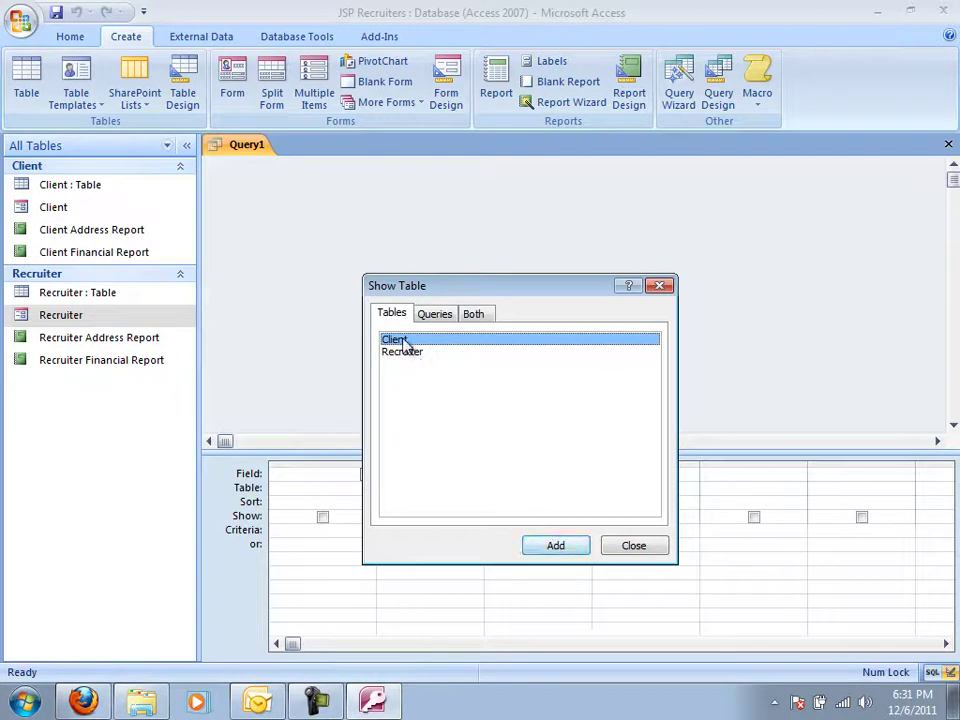
click(555, 546)
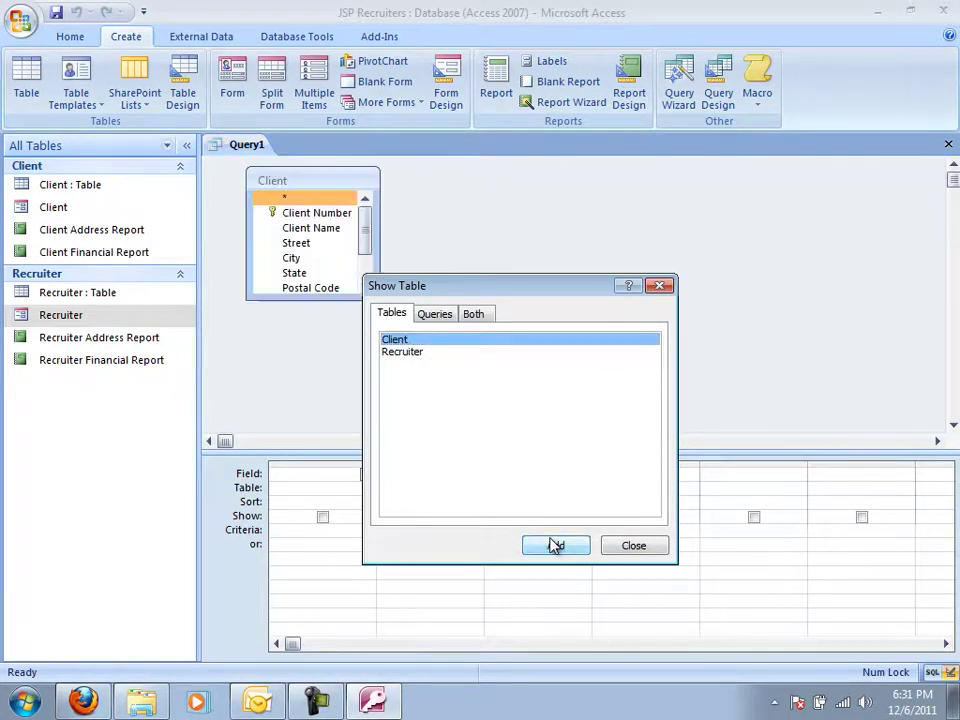
click(633, 547)
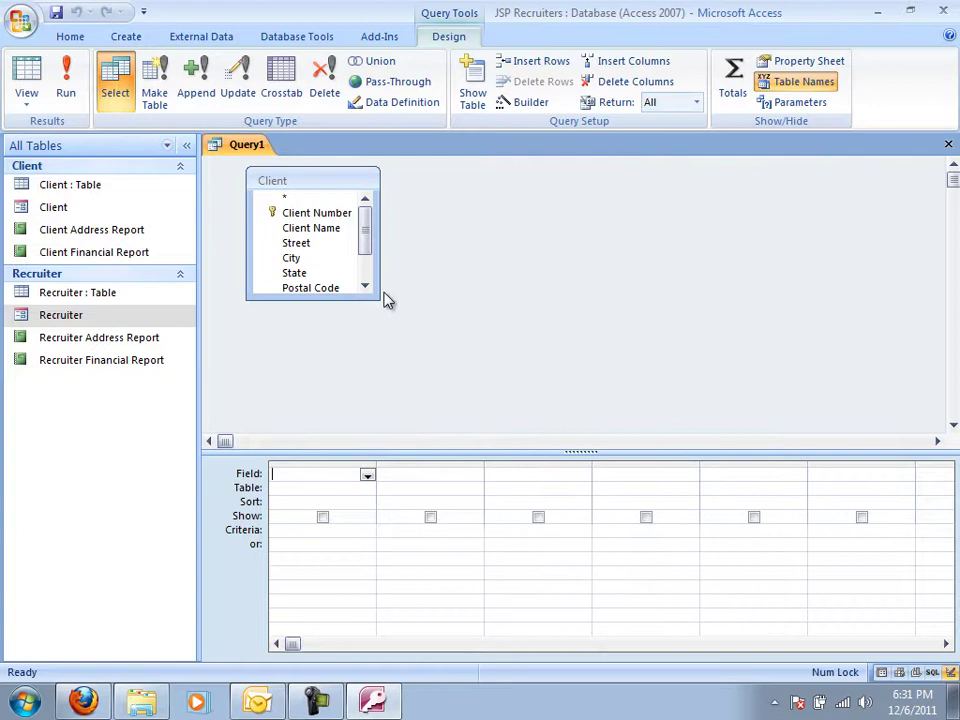
drag(375, 299, 418, 364)
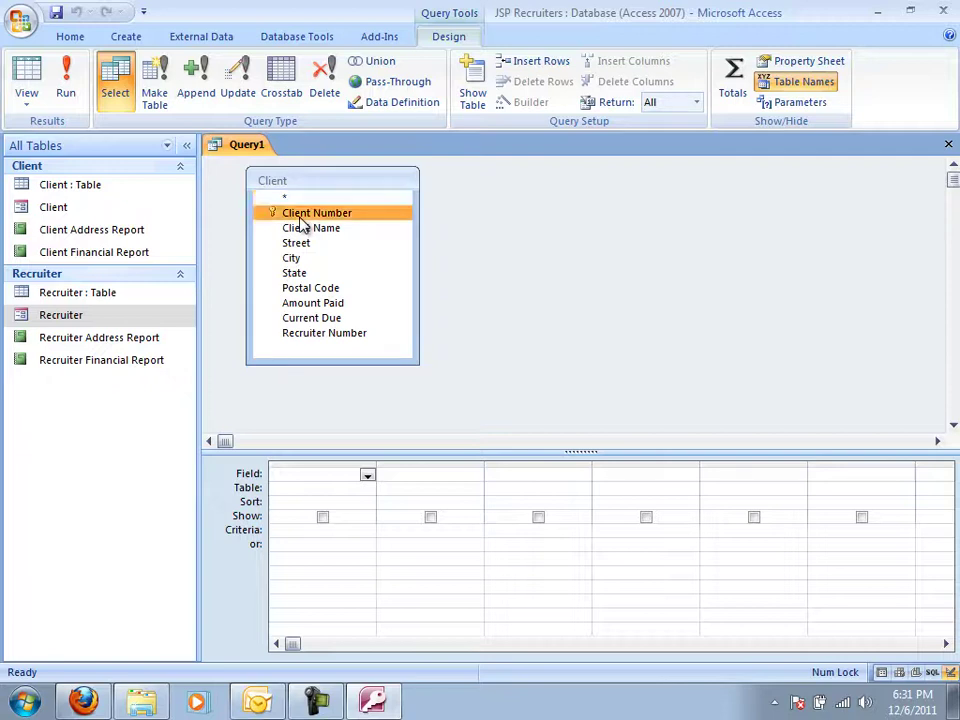
Fill the design grid with Client Number, Client Name, Street and City.
double_click(300, 215)
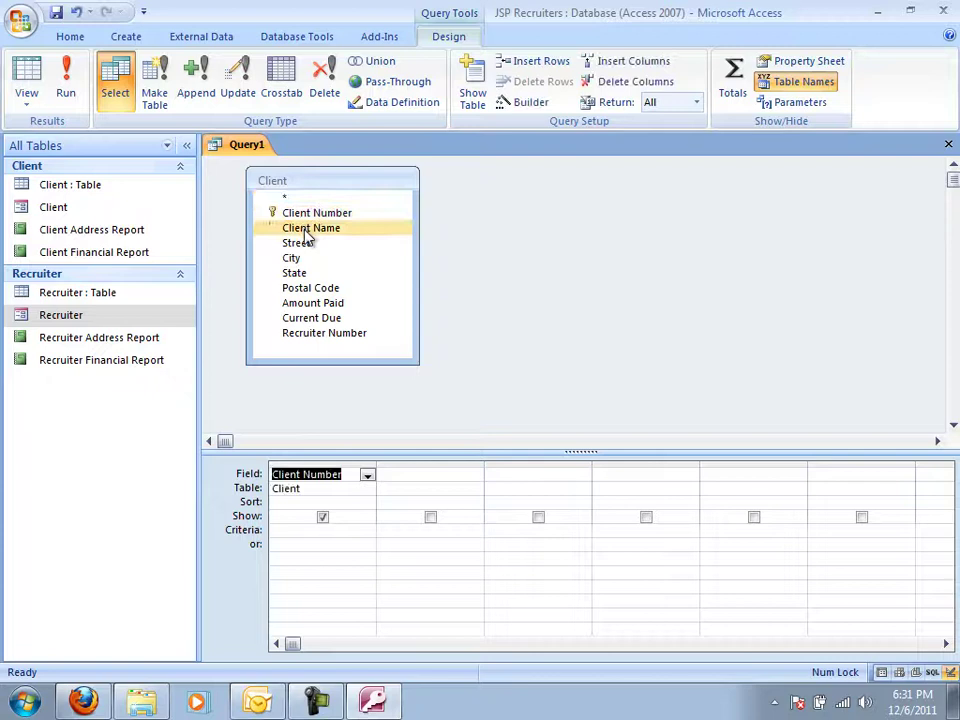
double_click(305, 231)
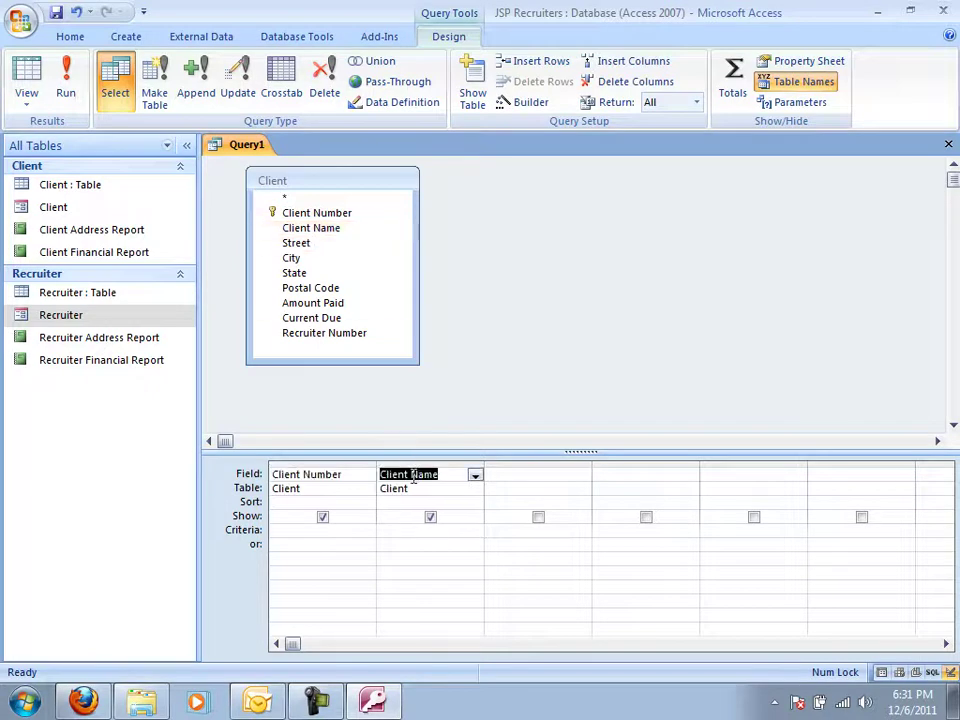
click(554, 476)
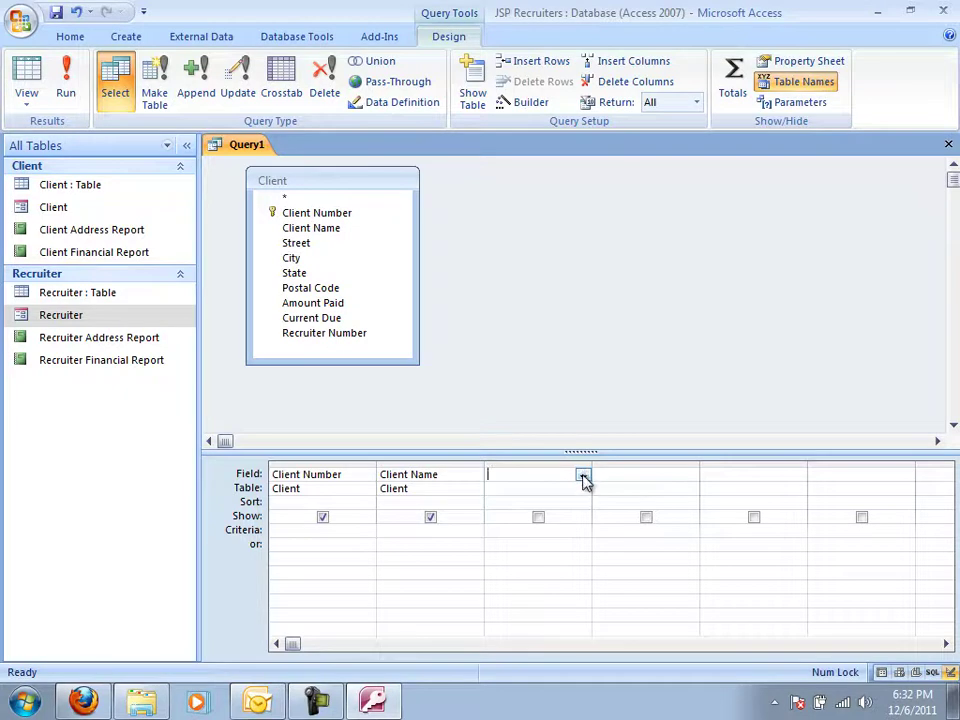
click(584, 478)
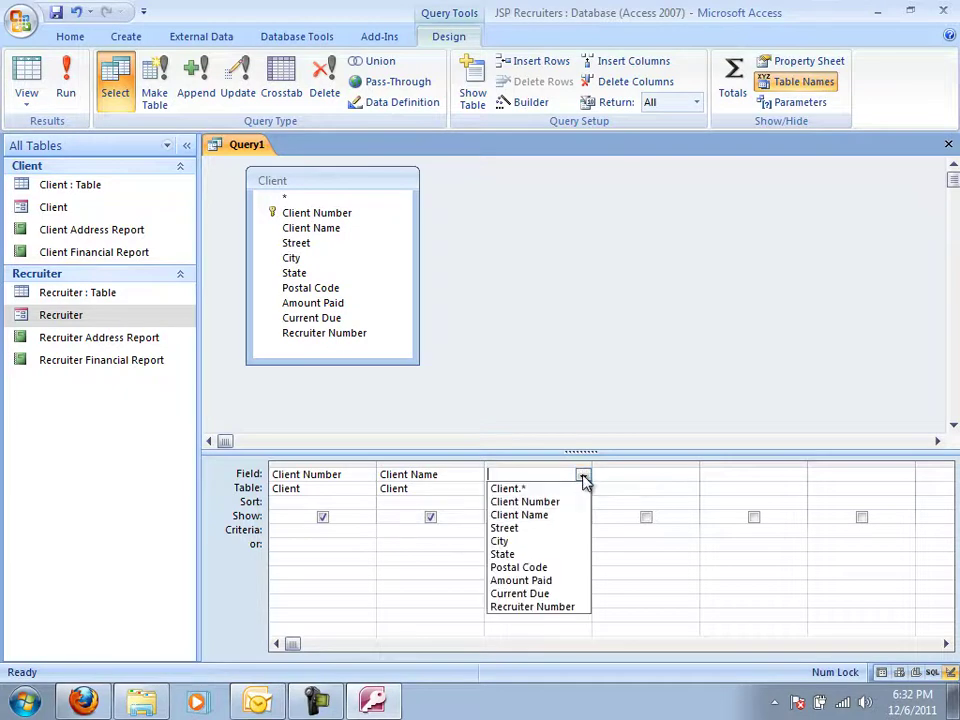
click(556, 528)
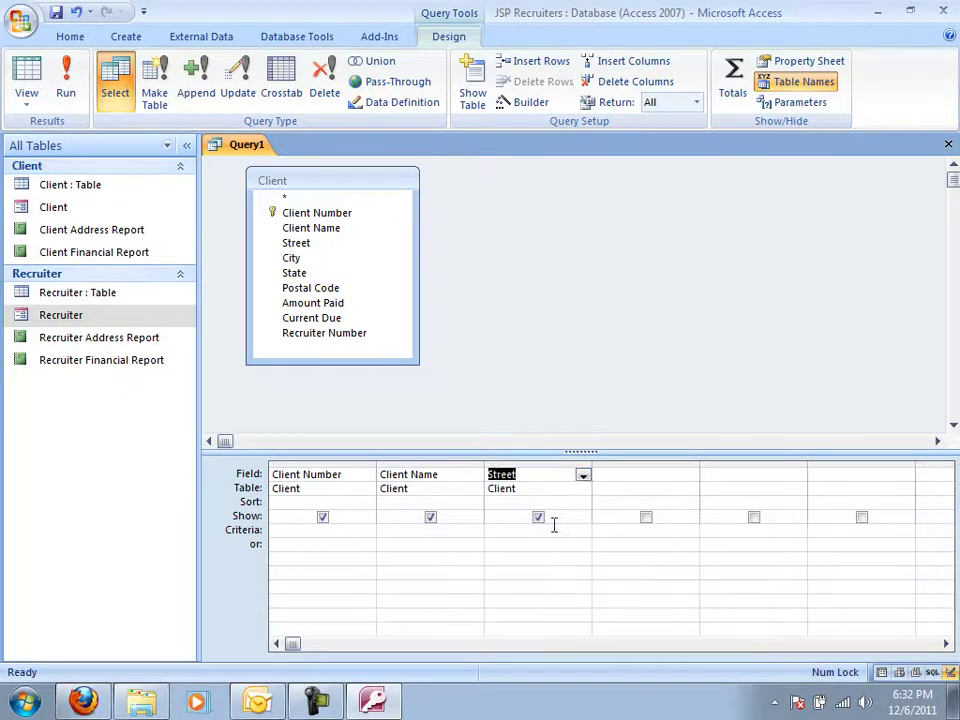
click(643, 477)
click(690, 476)
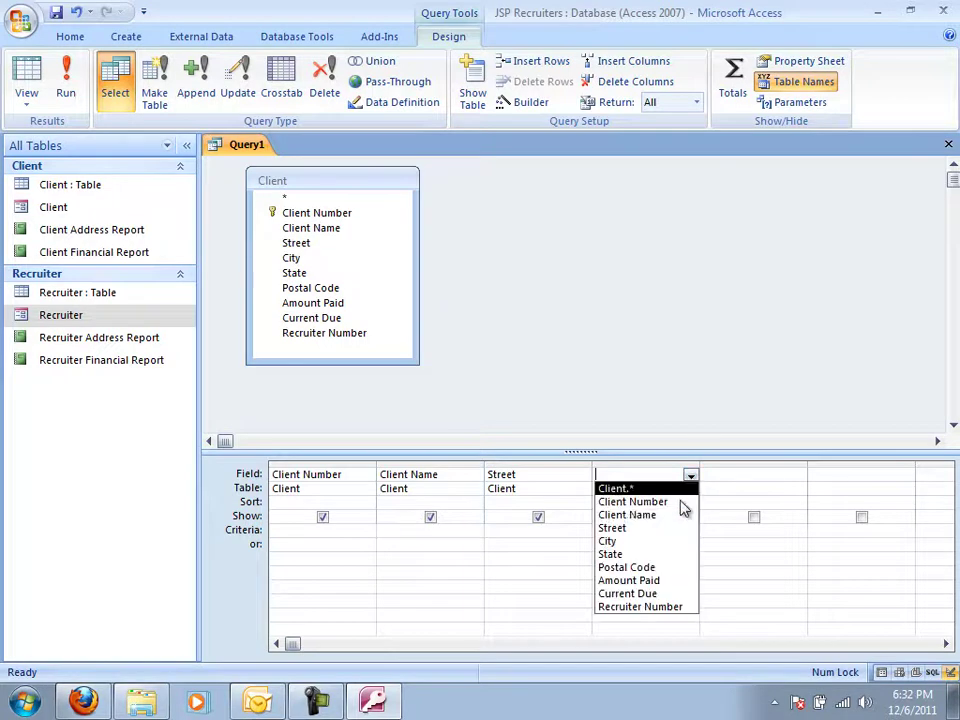
click(660, 541)
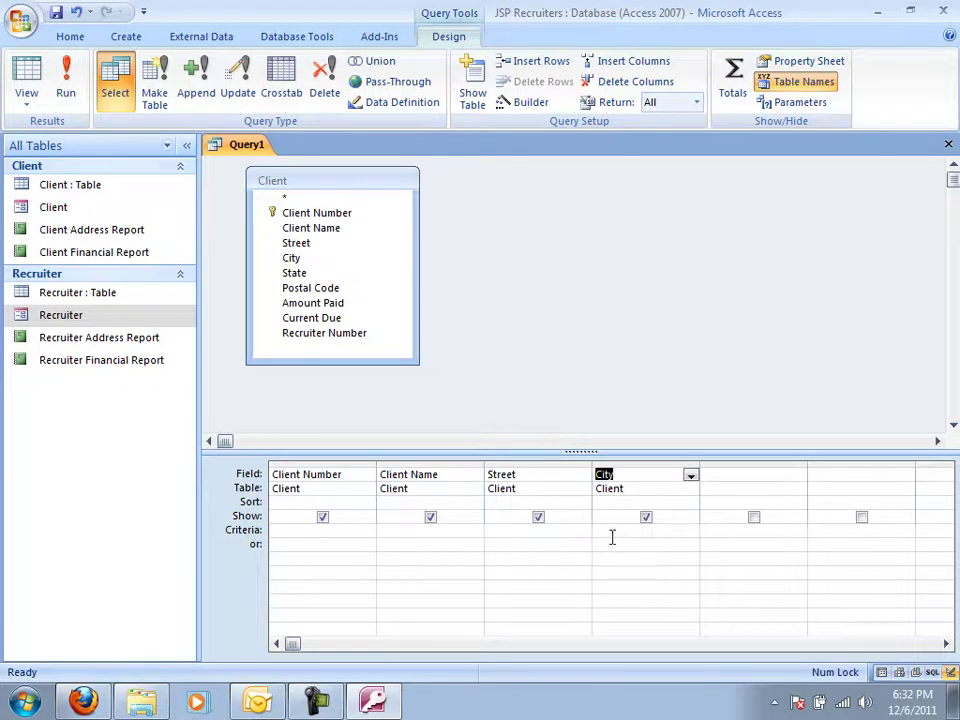
click(27, 93)
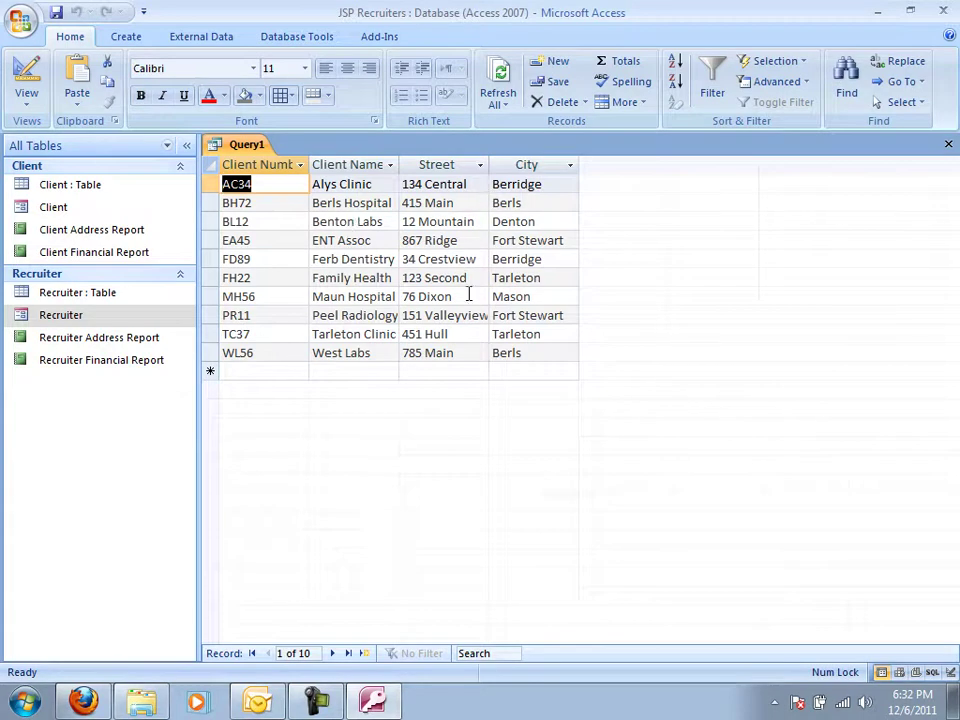
click(30, 80)
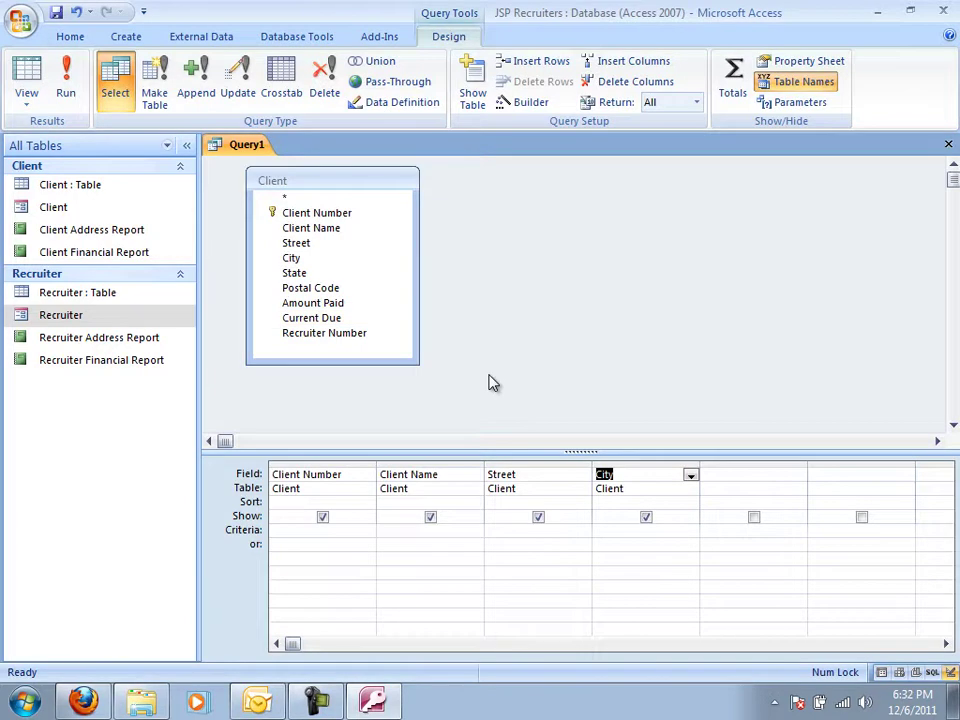
Enter the parameter criterion [Enter City] under the City column.
click(621, 530)
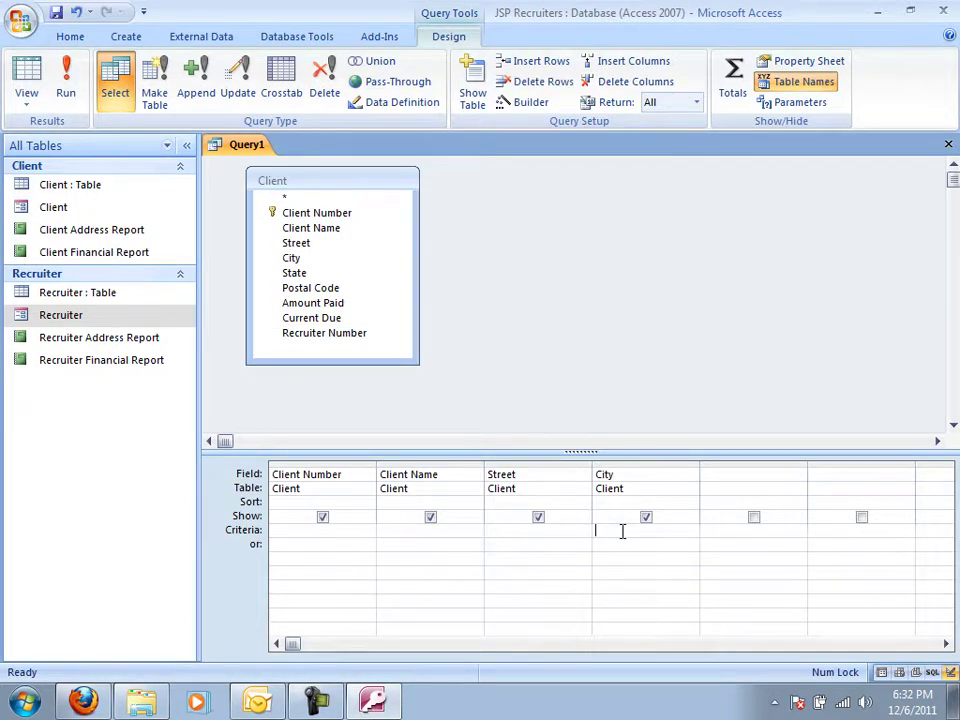
text([Enter City)
key(BackSpace)
key(BackSpace)
key(BackSpace)
key(BackSpace)
key(BackSpace)
text(Co)
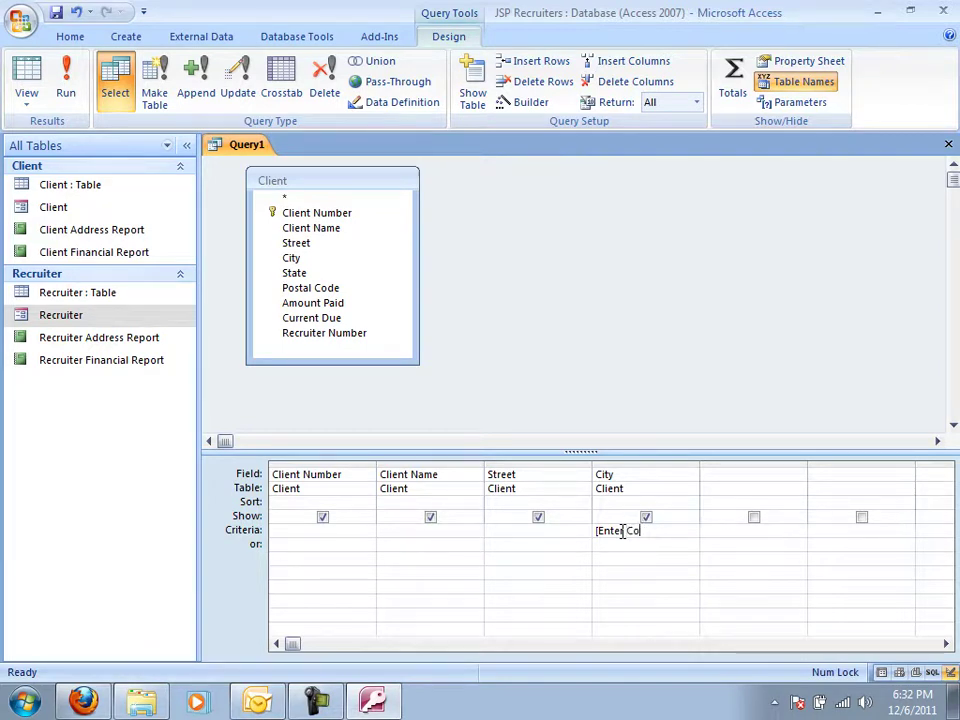
text(ol Stuff)
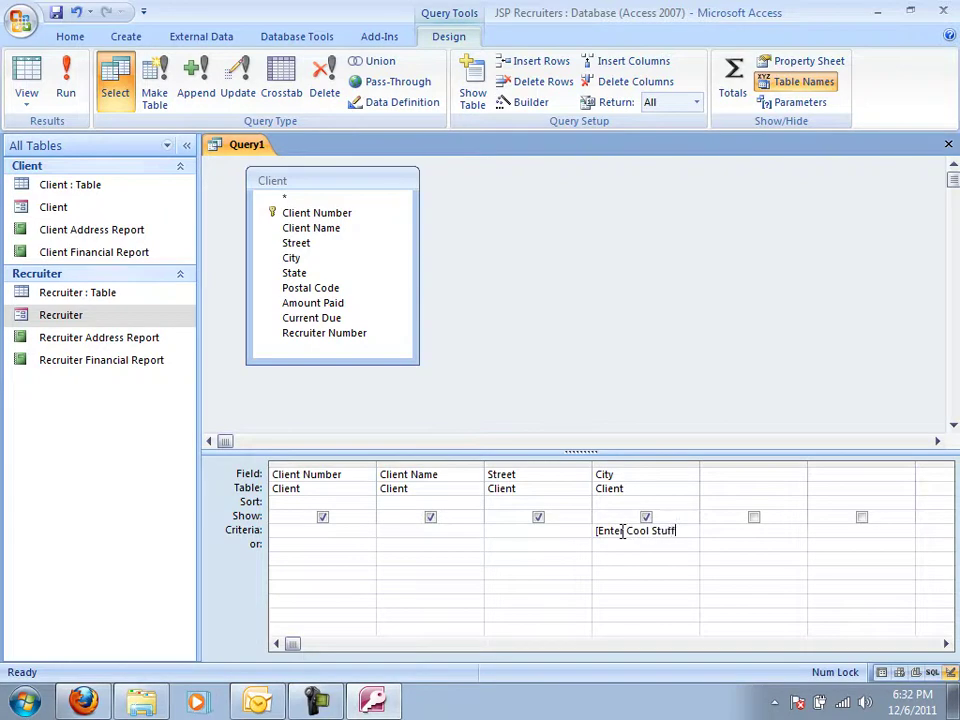
text(])
key(BackSpace)
key(BackSpace)
key(BackSpace)
key(BackSpace)
key(BackSpace)
key(BackSpace)
key(BackSpace)
key(BackSpace)
key(BackSpace)
key(BackSpace)
text(ity])
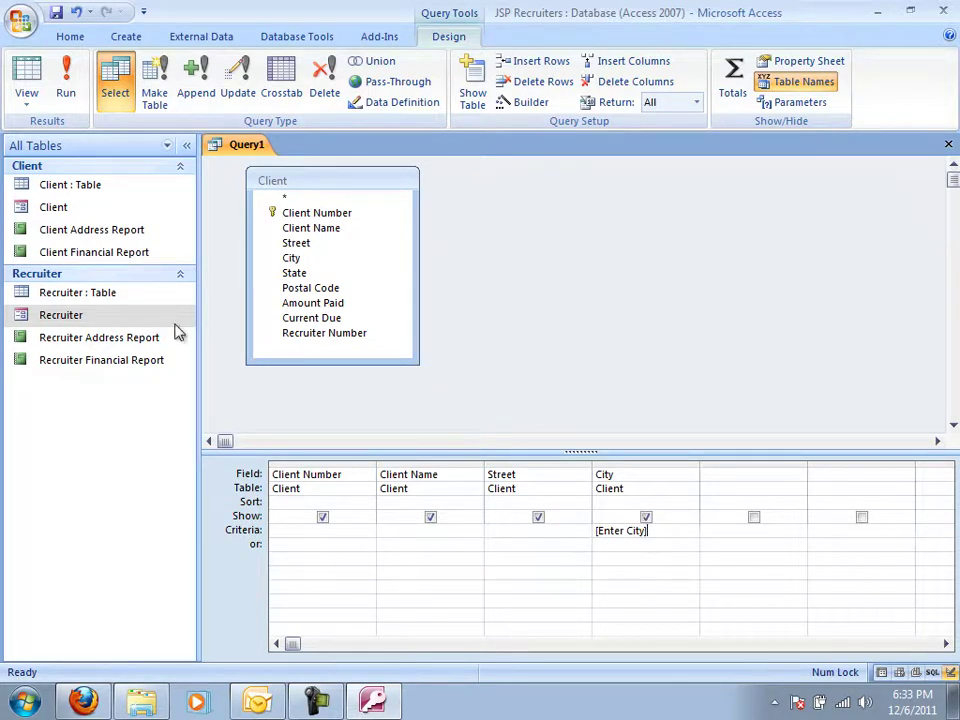
Run the query and enter Berridge as the city.
click(27, 78)
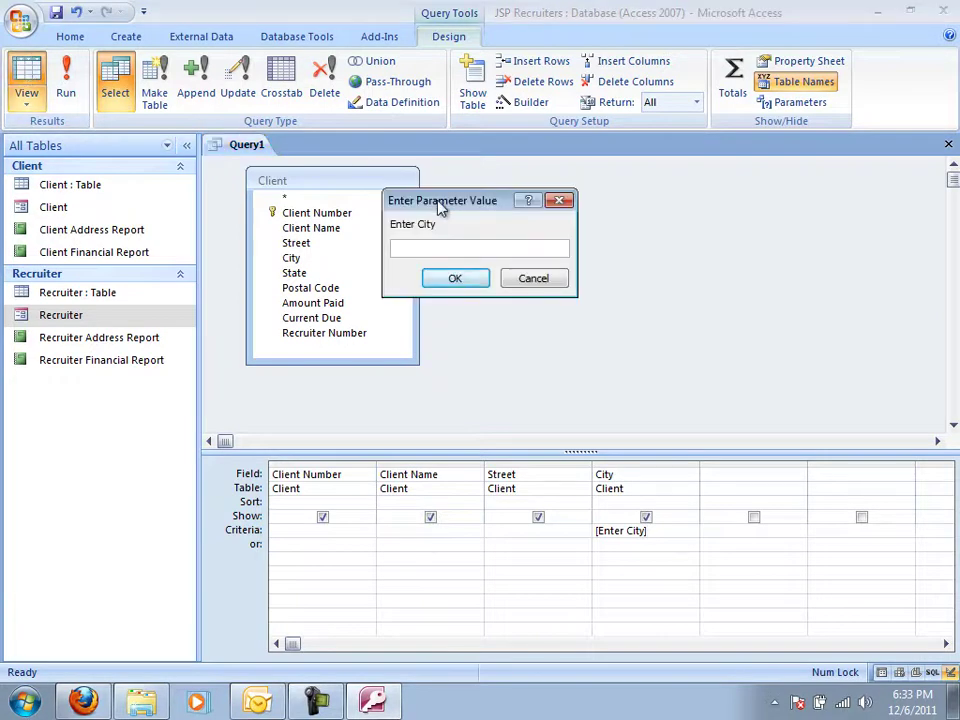
drag(439, 204, 471, 225)
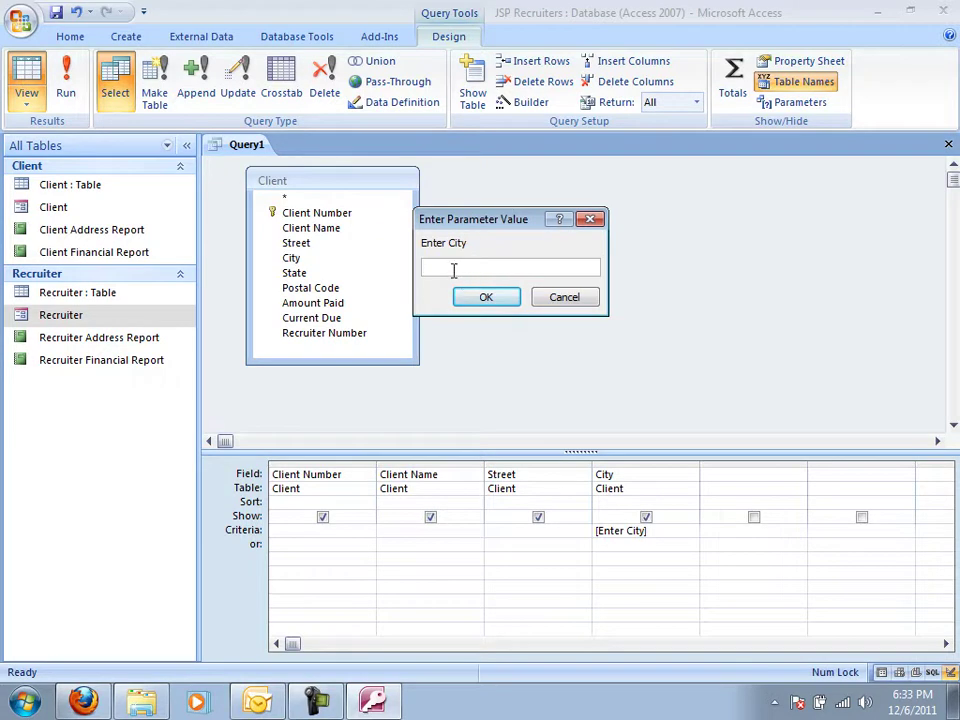
text(Berridge)
key(Return)
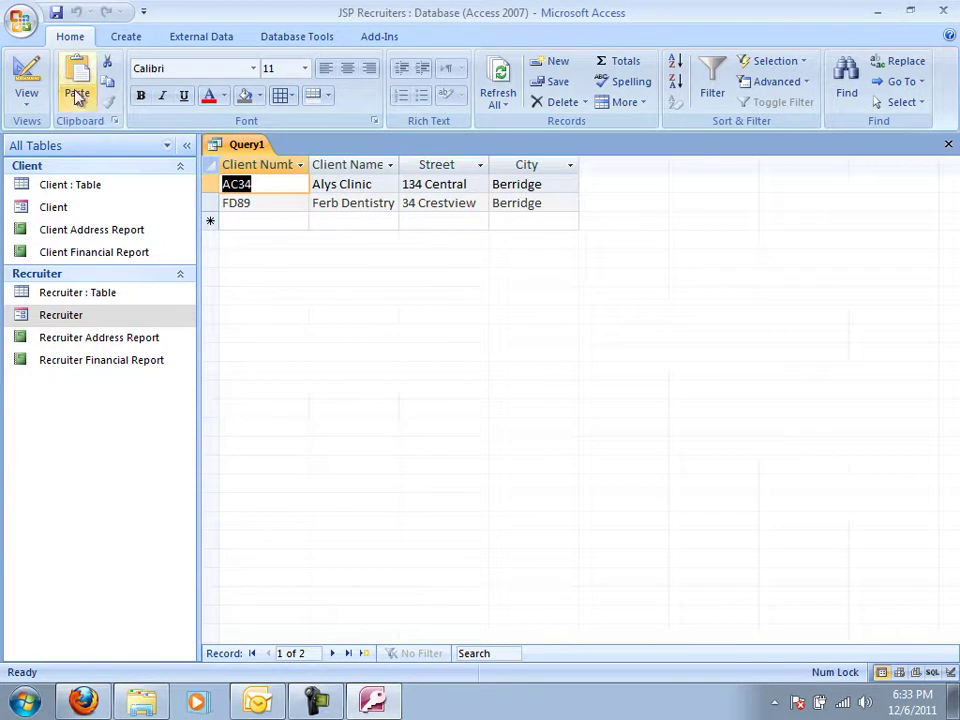
Rerun the query with Fort Summer as the city.
click(26, 80)
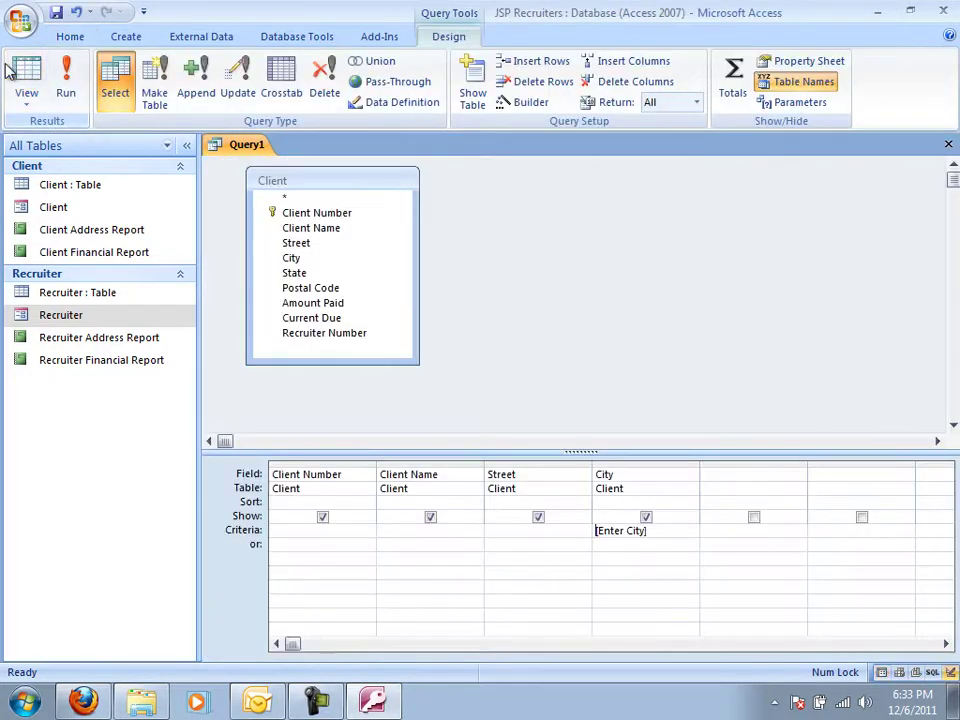
click(22, 78)
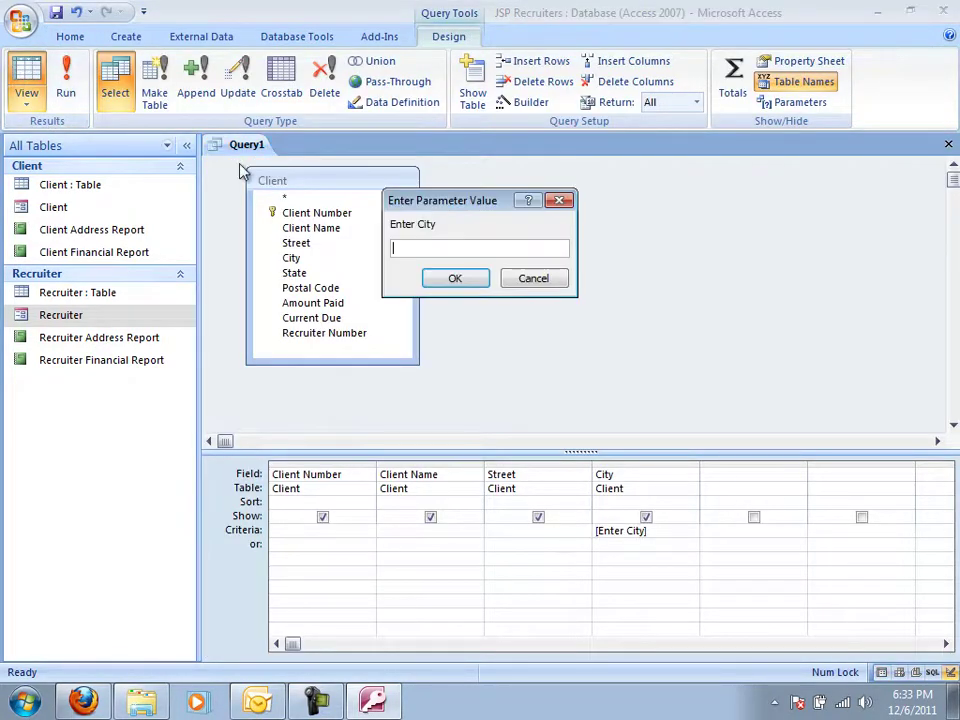
text(Fort Summer)
key(Return)
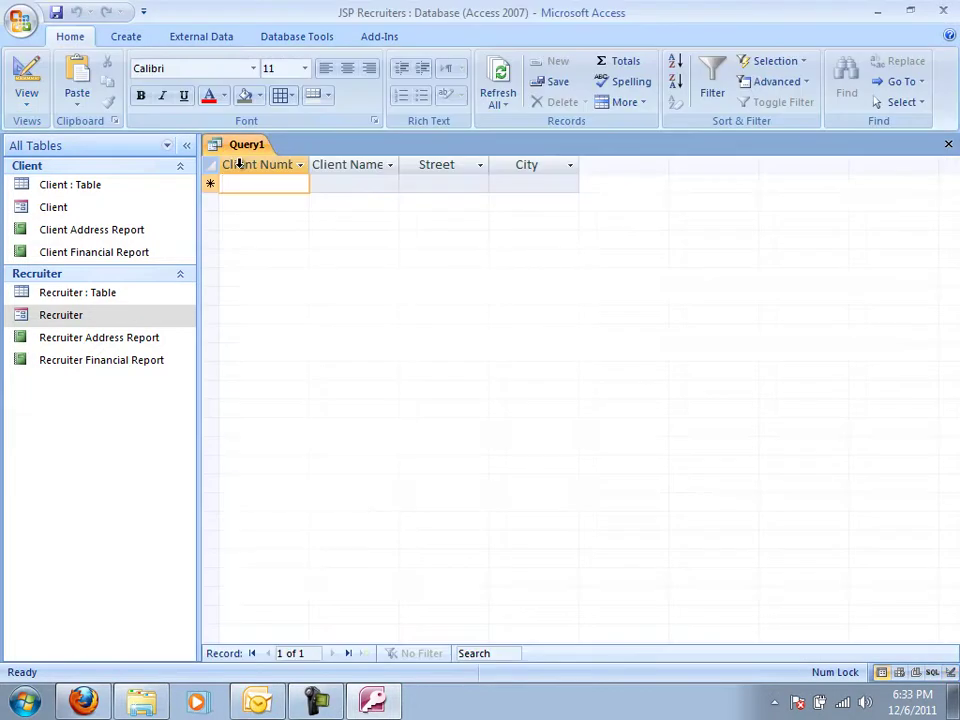
Rerun the query with Tarleton, listing clients FH22 and TC37.
click(33, 79)
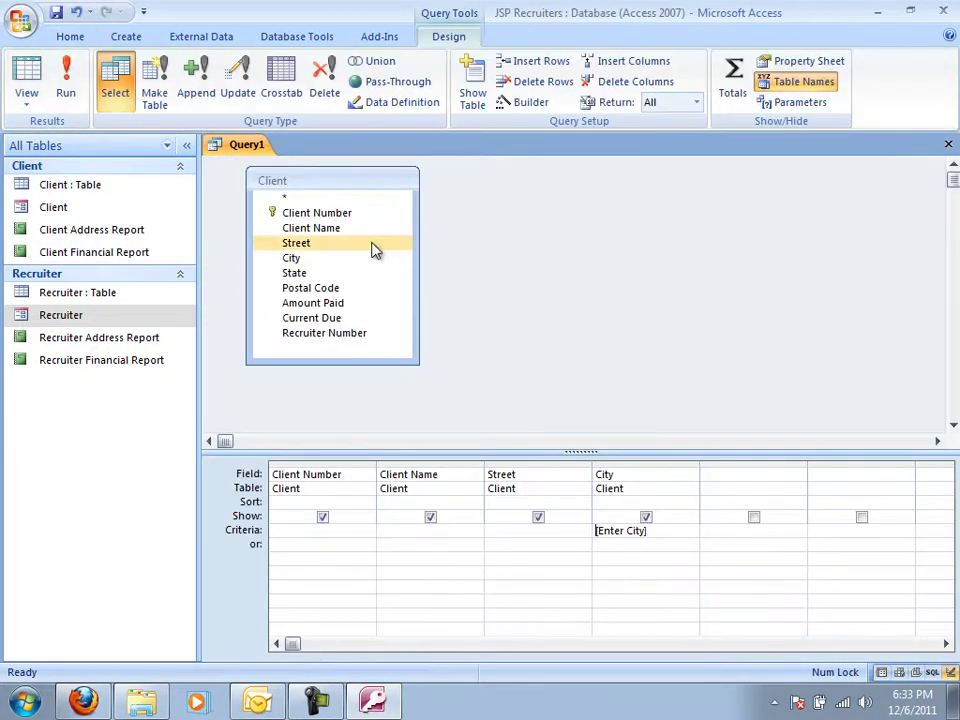
click(38, 70)
text(T)
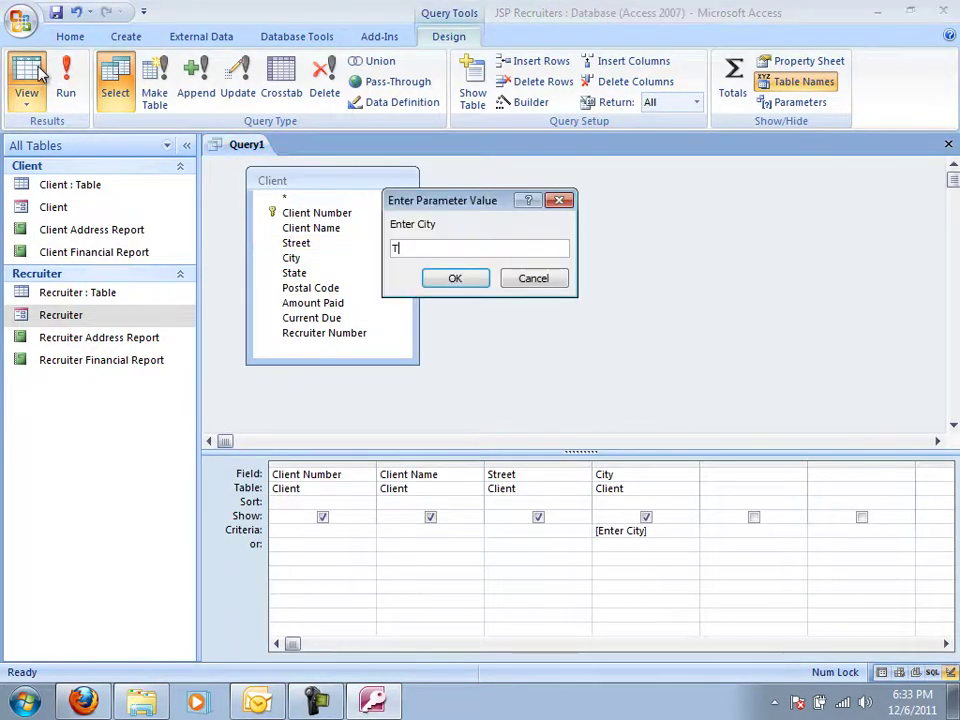
text(arleton)
key(Return)
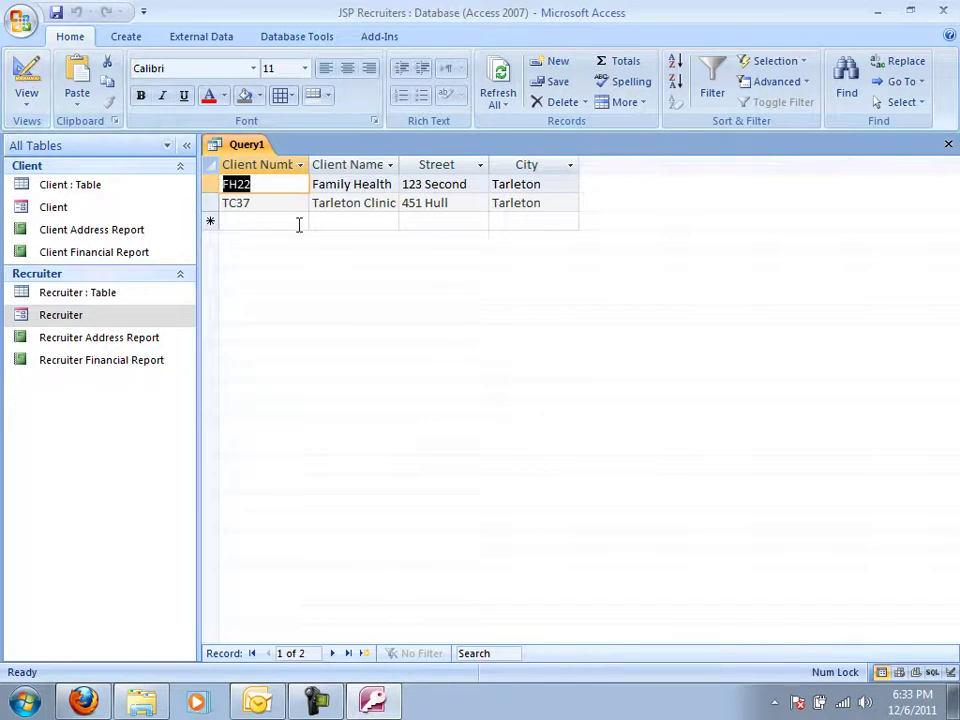
Close and save the query as Client City Query.
click(948, 146)
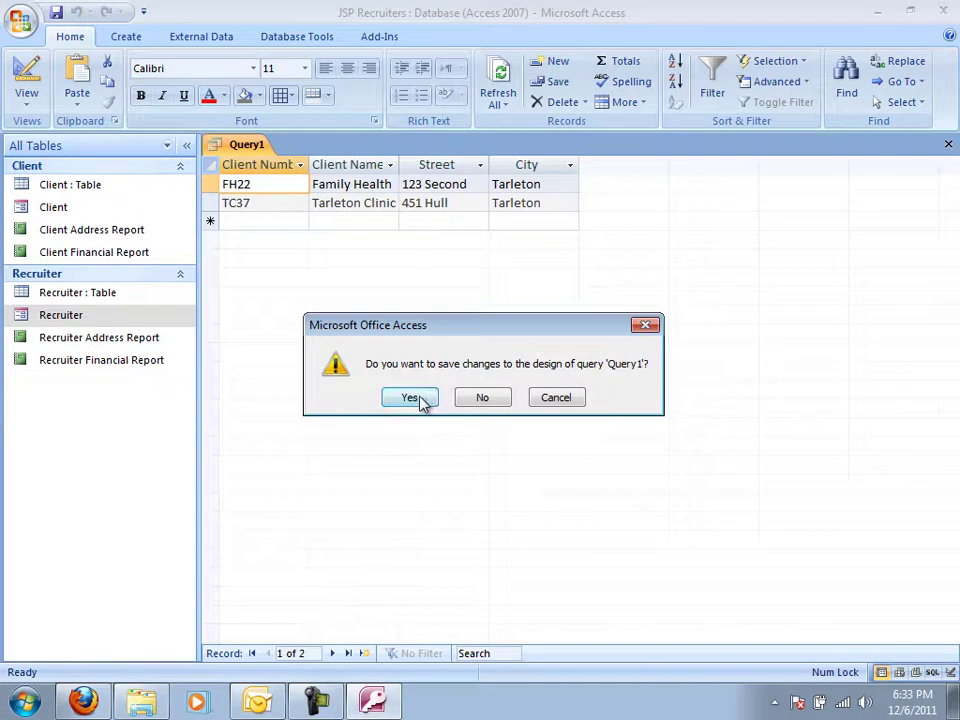
click(410, 398)
text(Cl)
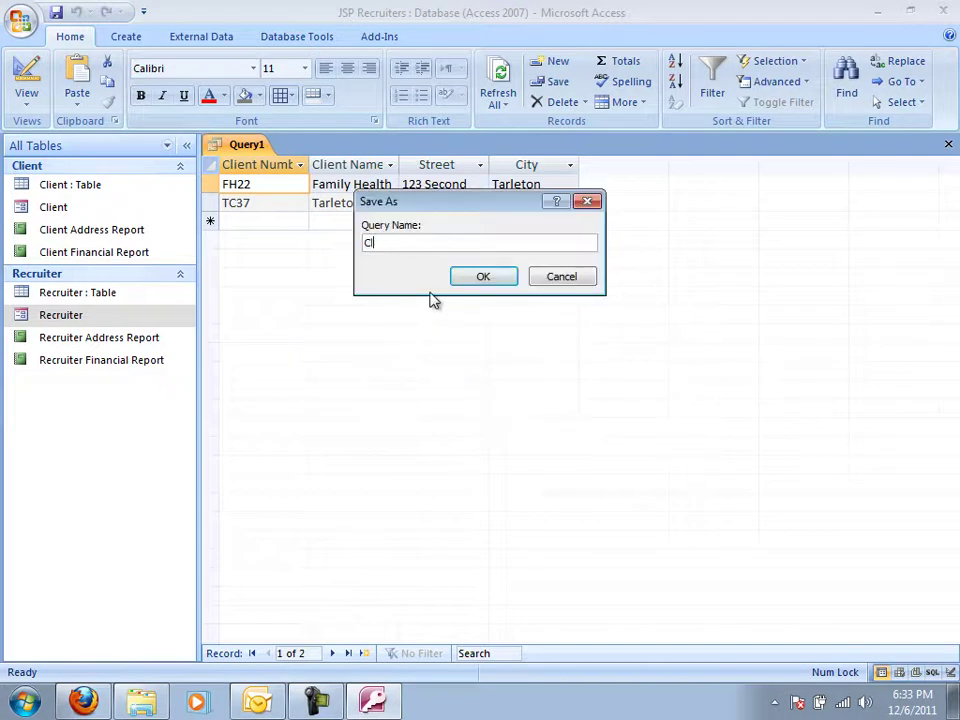
text(ient City Query)
click(484, 279)
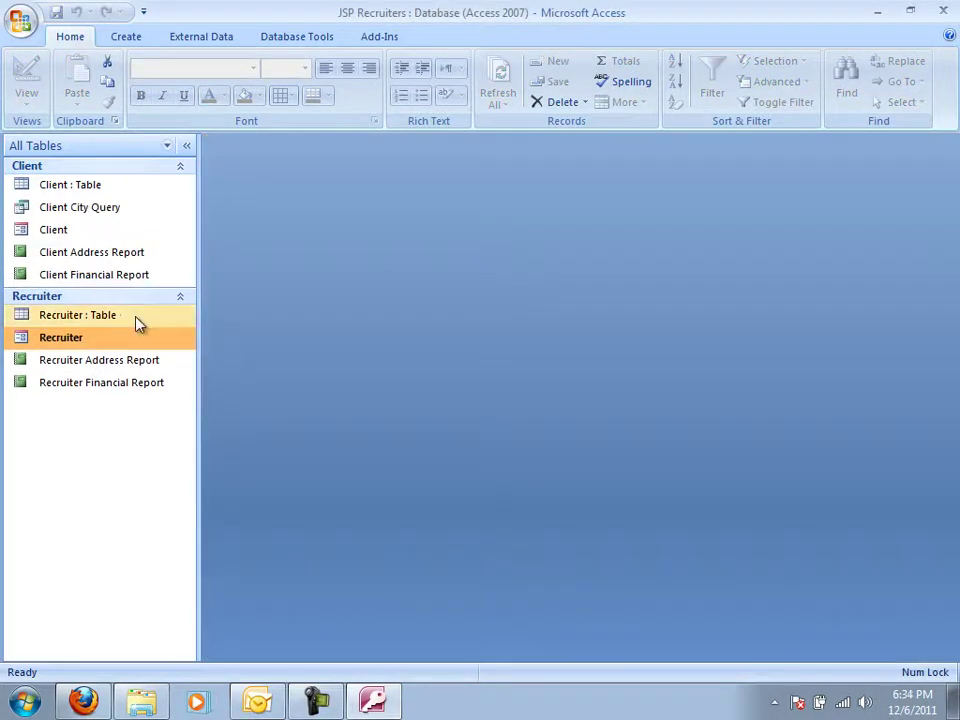
Run Client City Query for Berridge, then close its results.
double_click(80, 207)
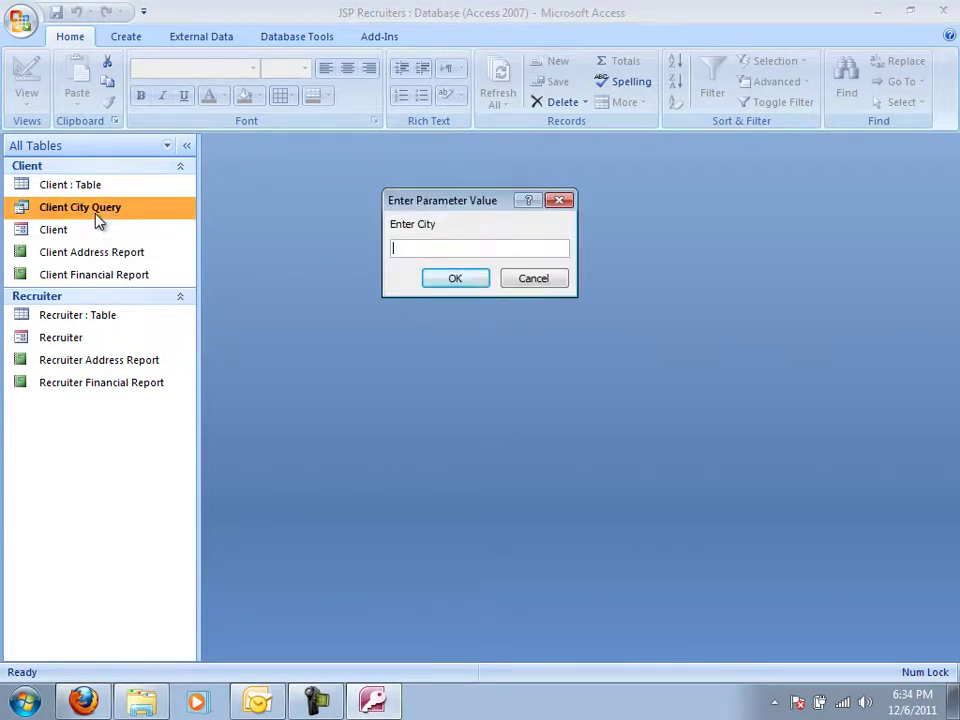
text(Berridge)
key(Return)
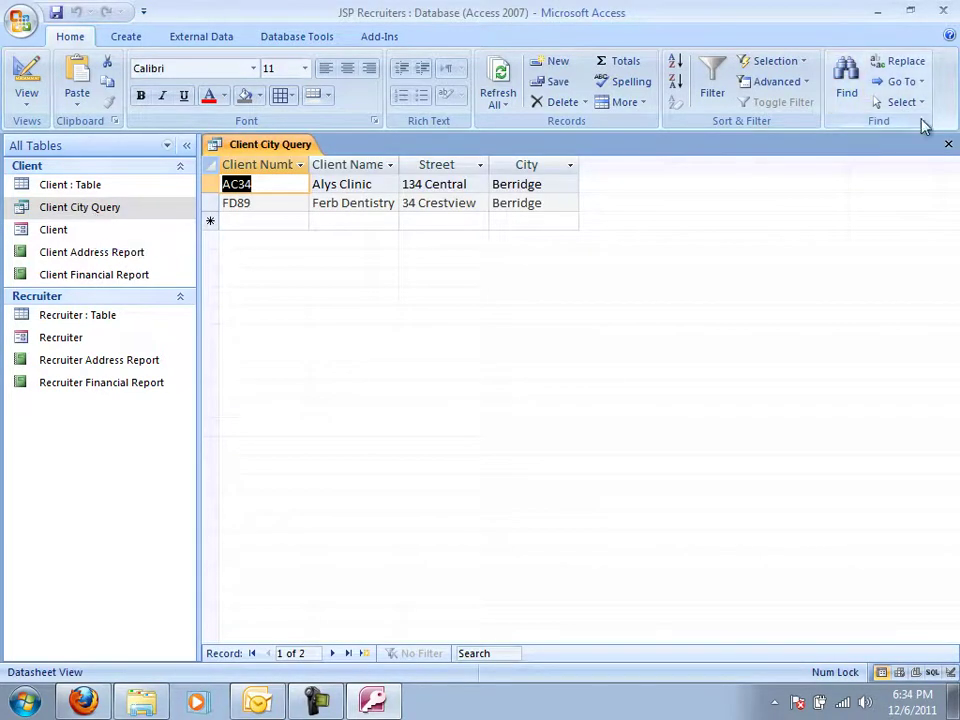
click(950, 147)
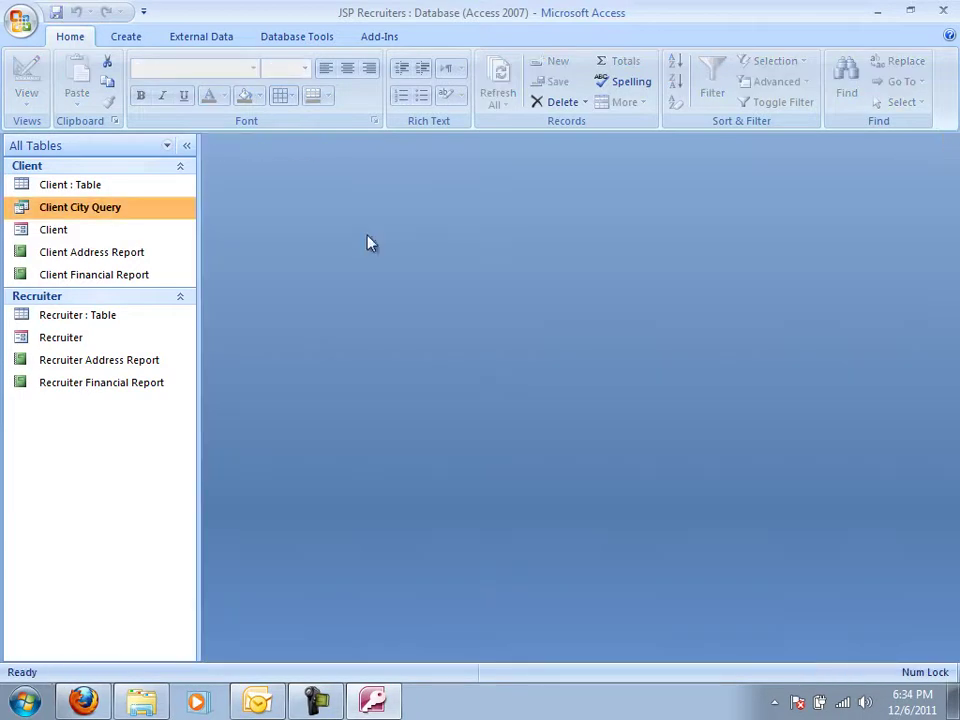
Create a new design-view query with the Client table and an enlarged field list.
click(116, 37)
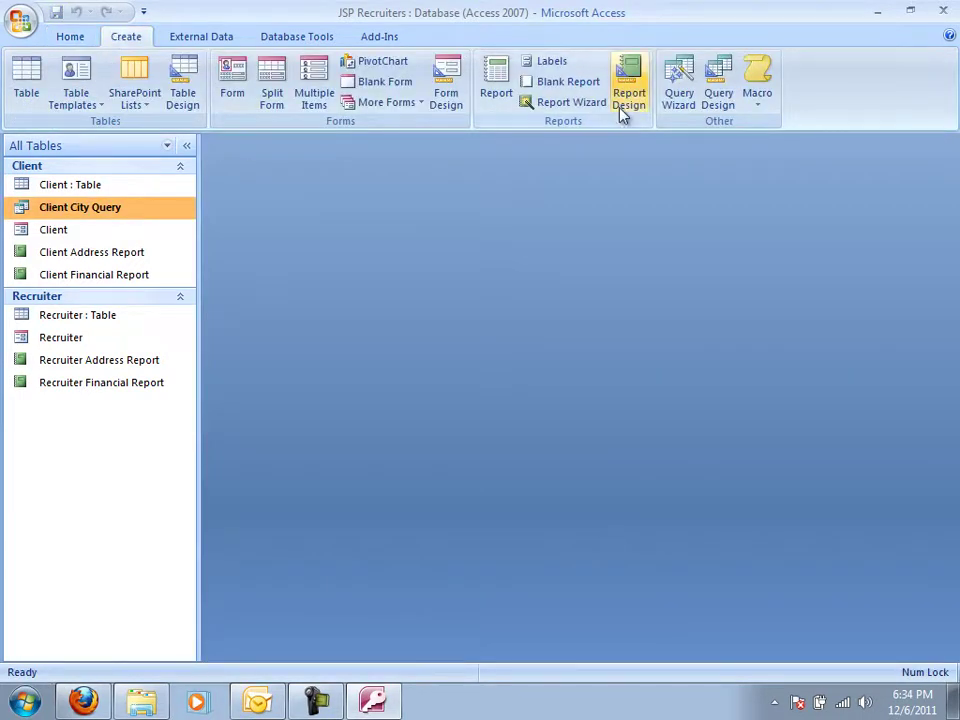
click(712, 108)
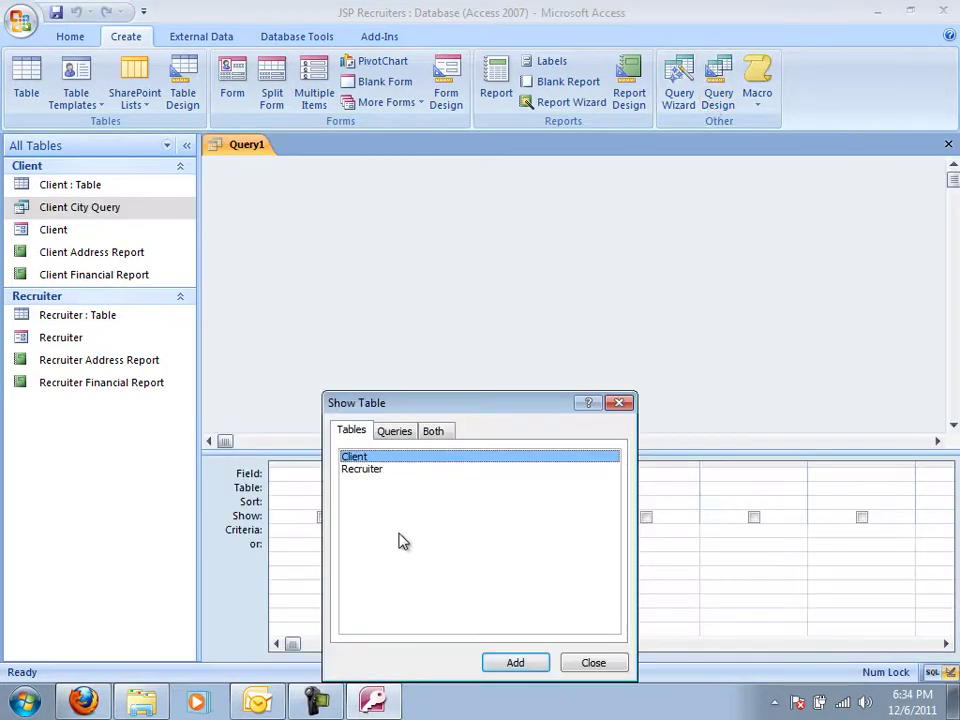
drag(471, 401, 509, 285)
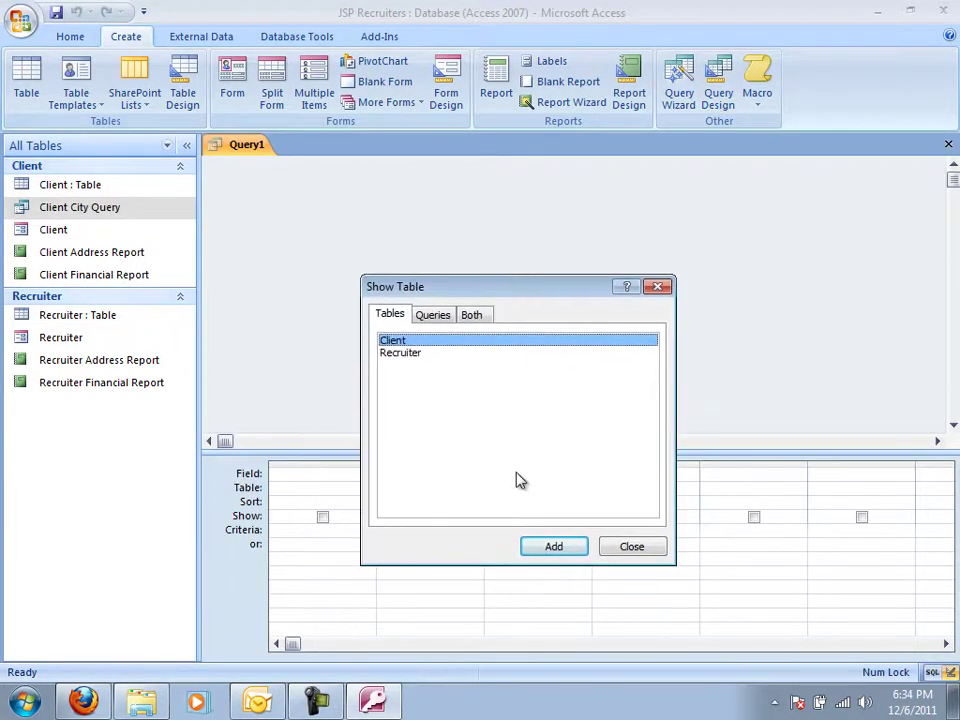
click(552, 549)
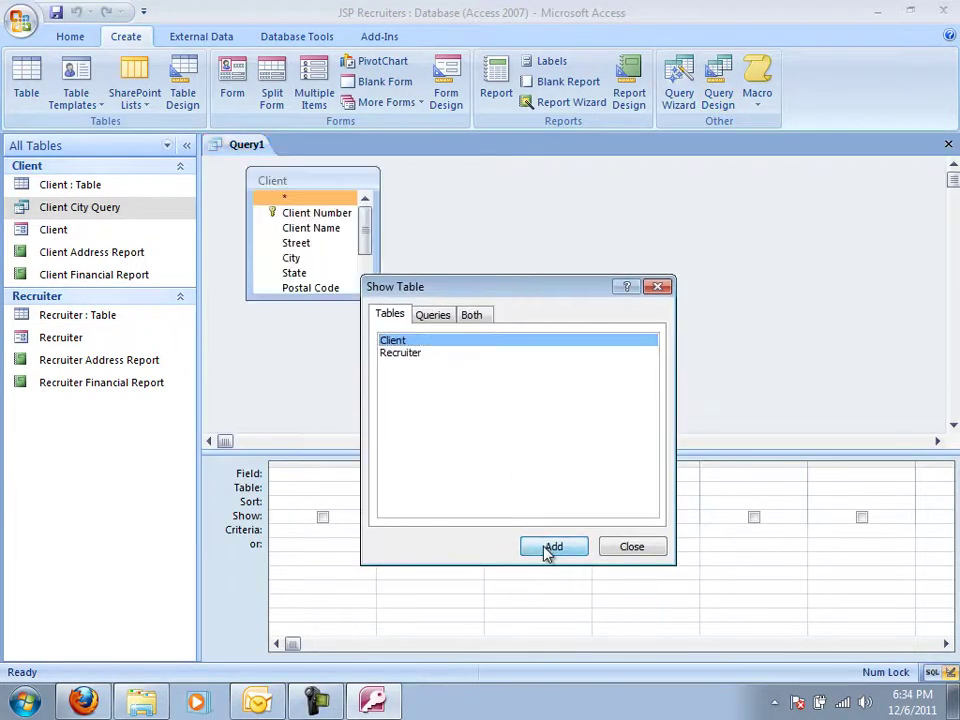
click(620, 549)
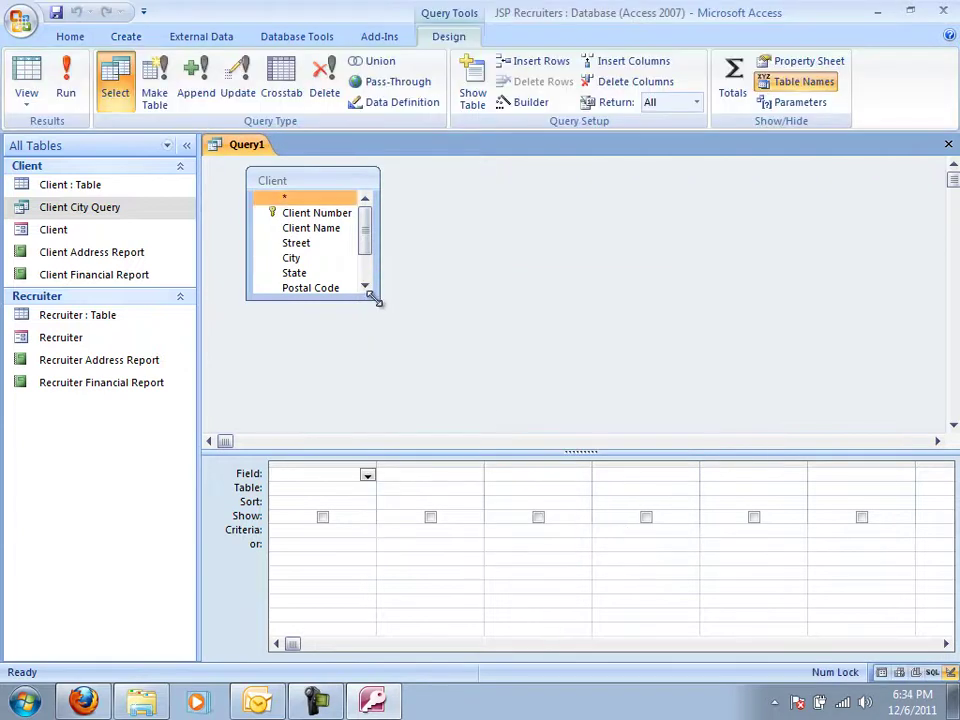
drag(376, 300, 433, 370)
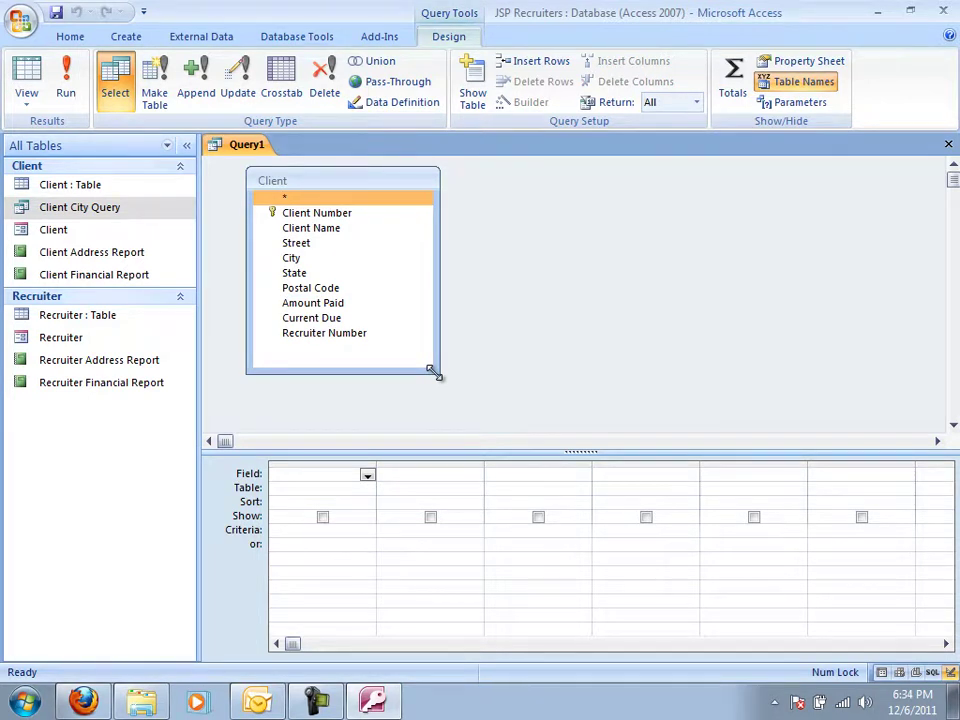
Add Client Number, Client Name, Amount Paid and Current Due, then preview the results.
double_click(342, 216)
double_click(340, 232)
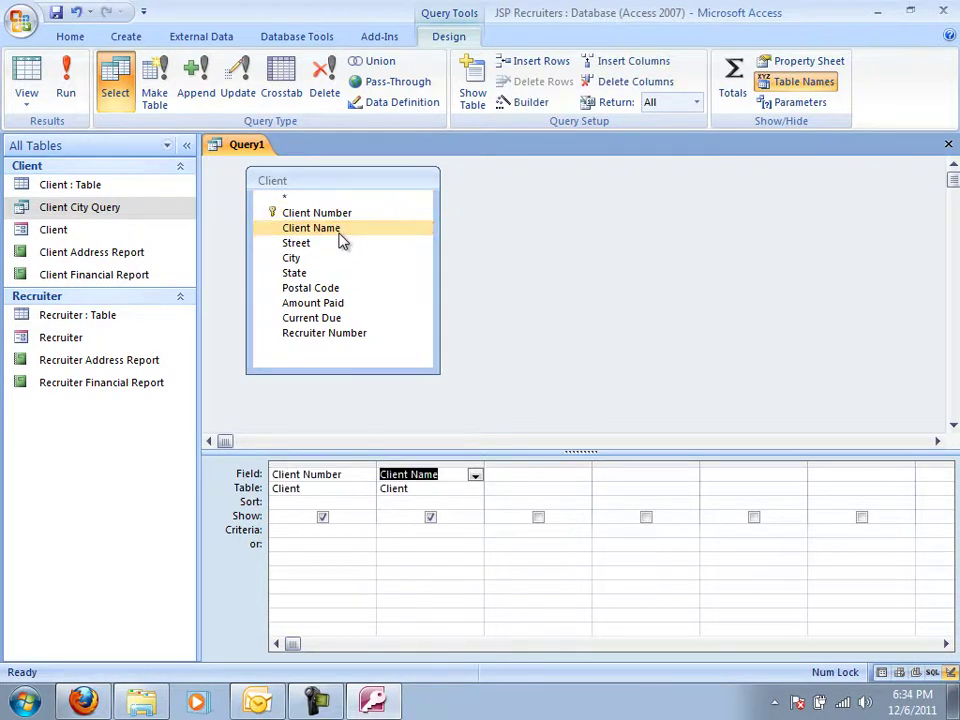
double_click(359, 308)
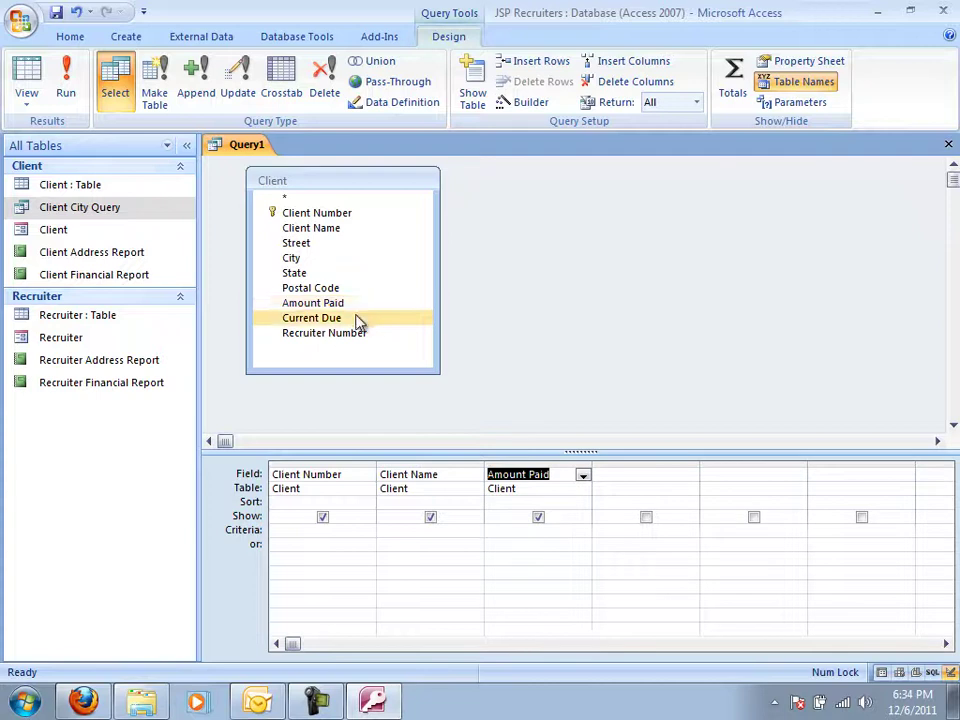
double_click(359, 318)
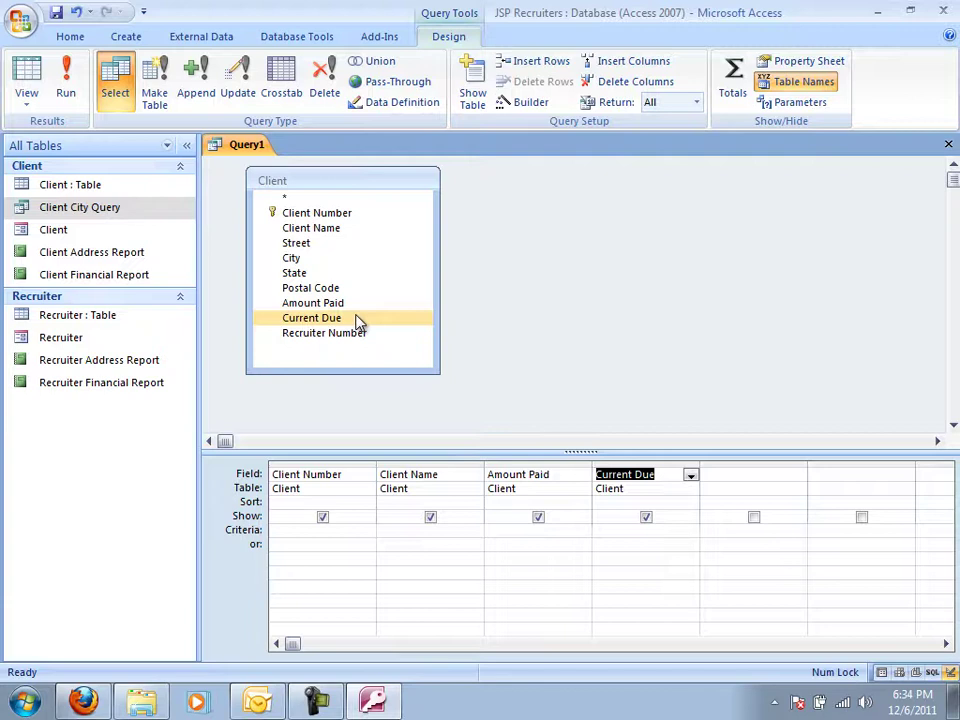
click(28, 80)
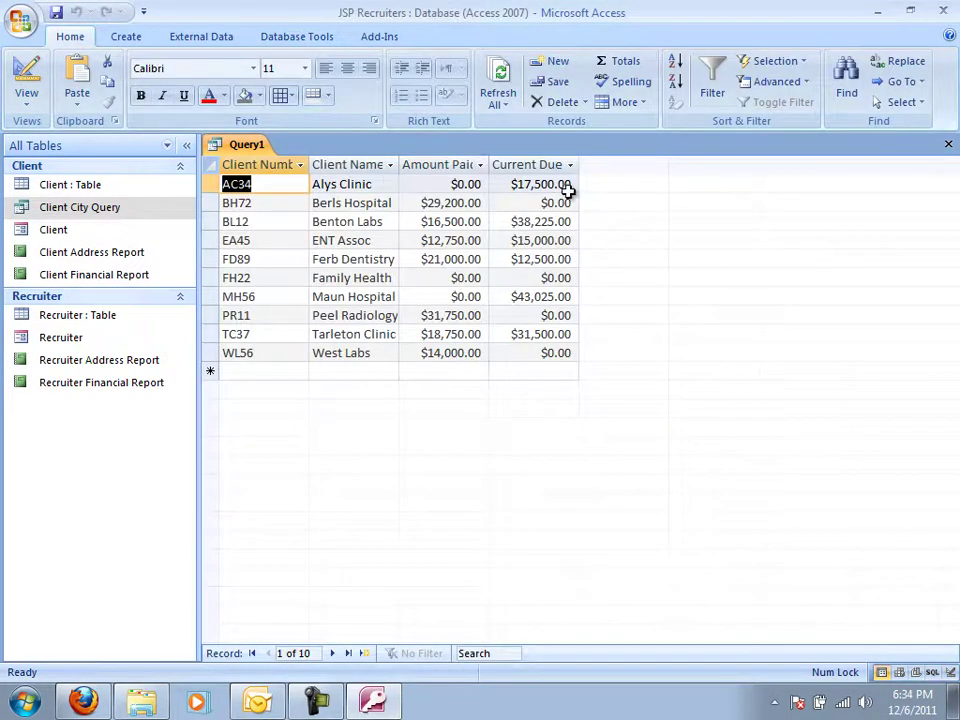
click(28, 82)
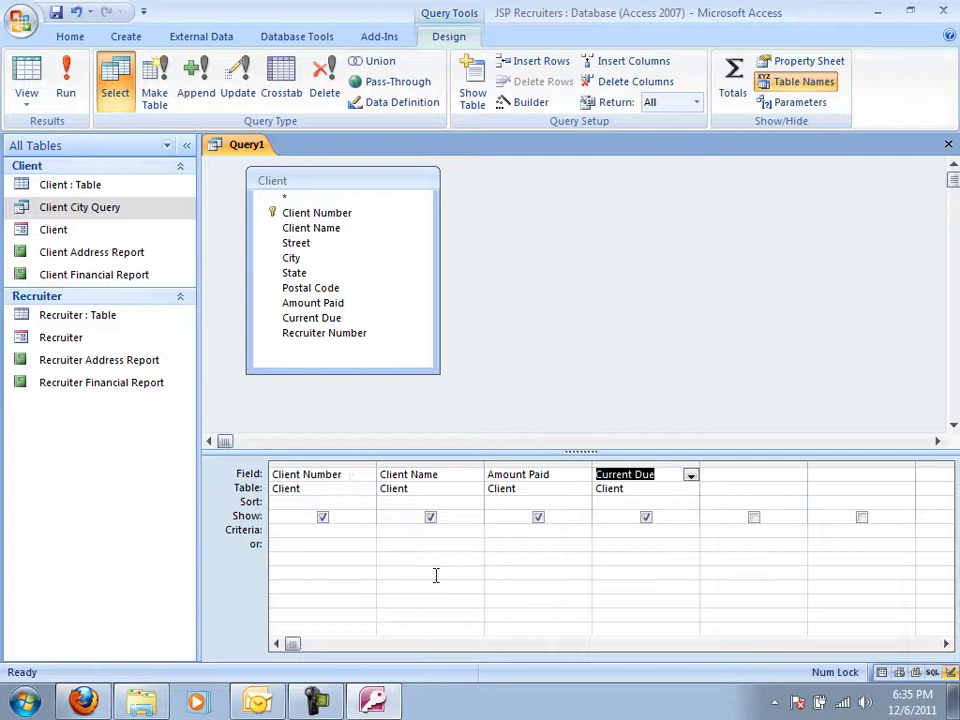
Set Current Due criterion to >0 and preview the six matching clients.
click(606, 535)
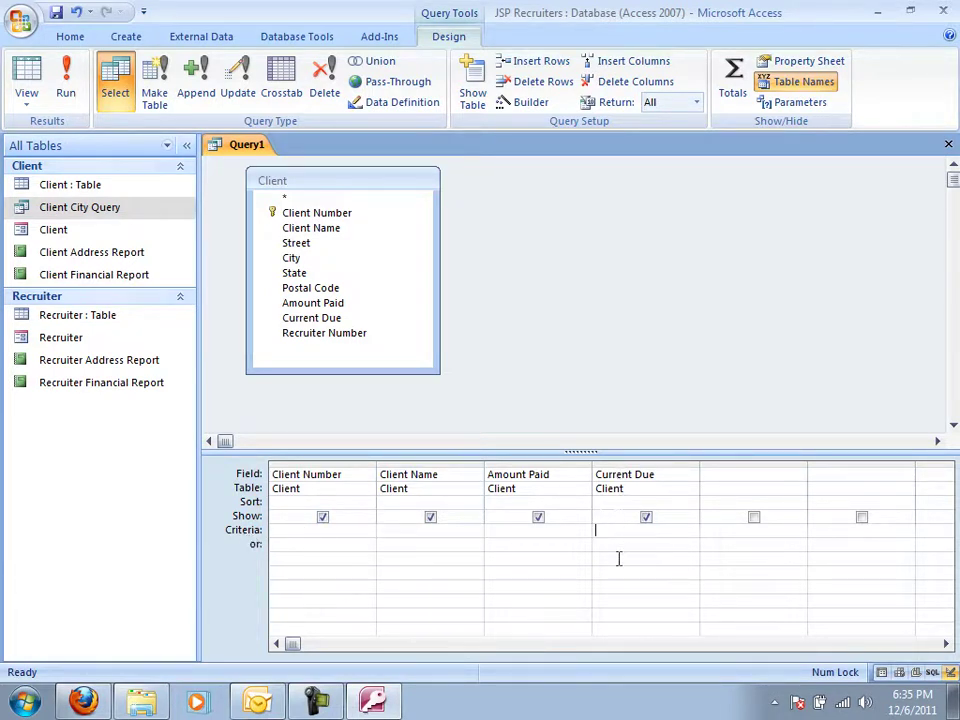
text(>0)
click(27, 88)
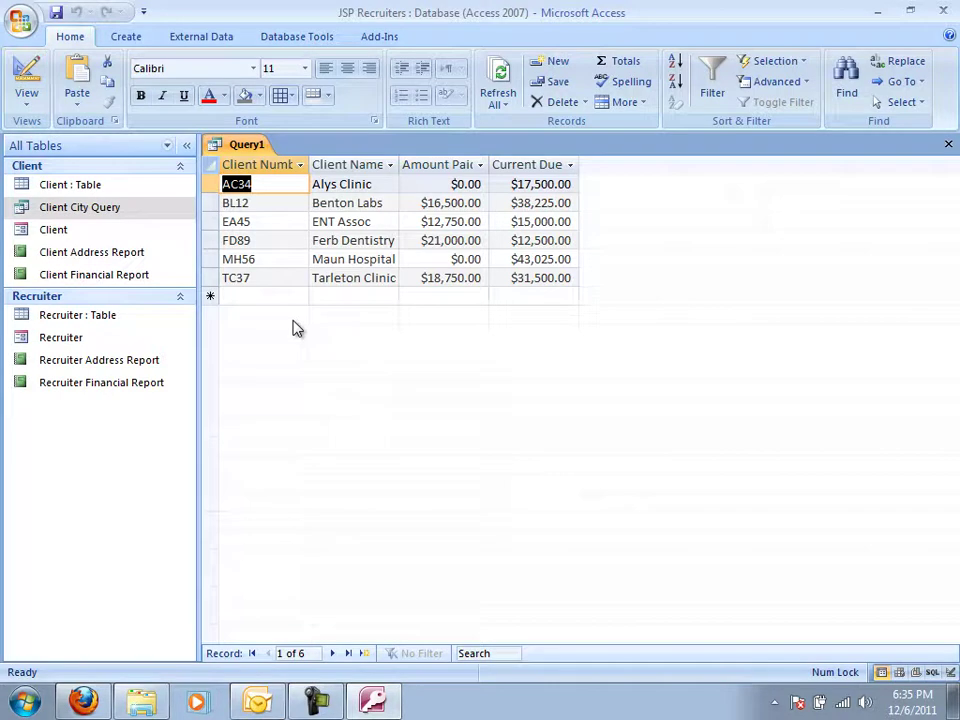
click(33, 86)
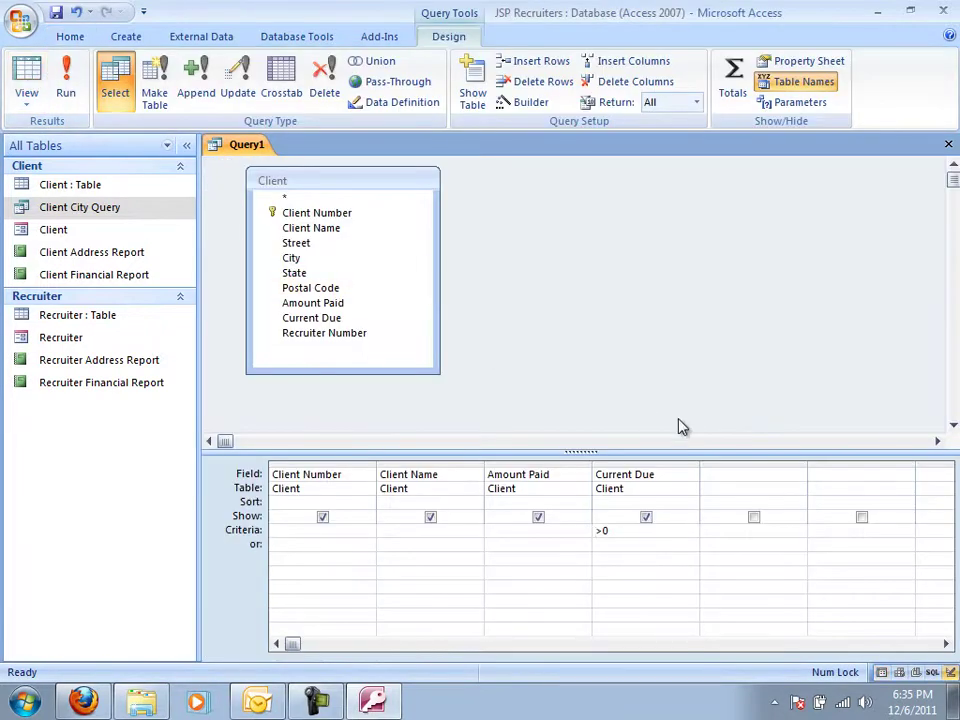
Sort Current Due descending and view the six clients, $43,025.00 down to $12,500.00.
click(690, 504)
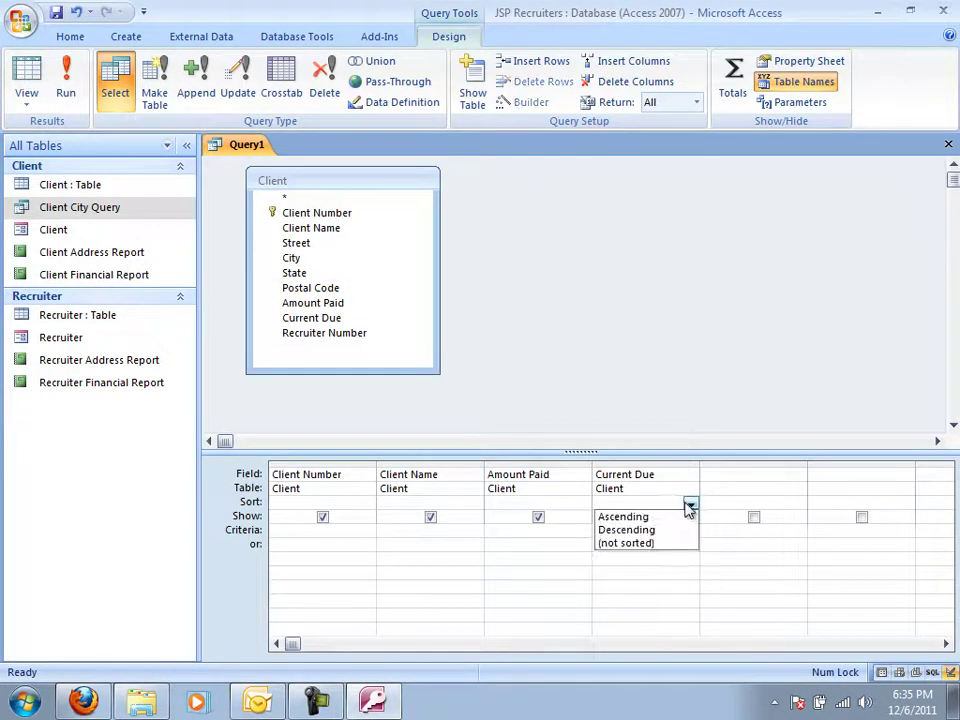
click(680, 530)
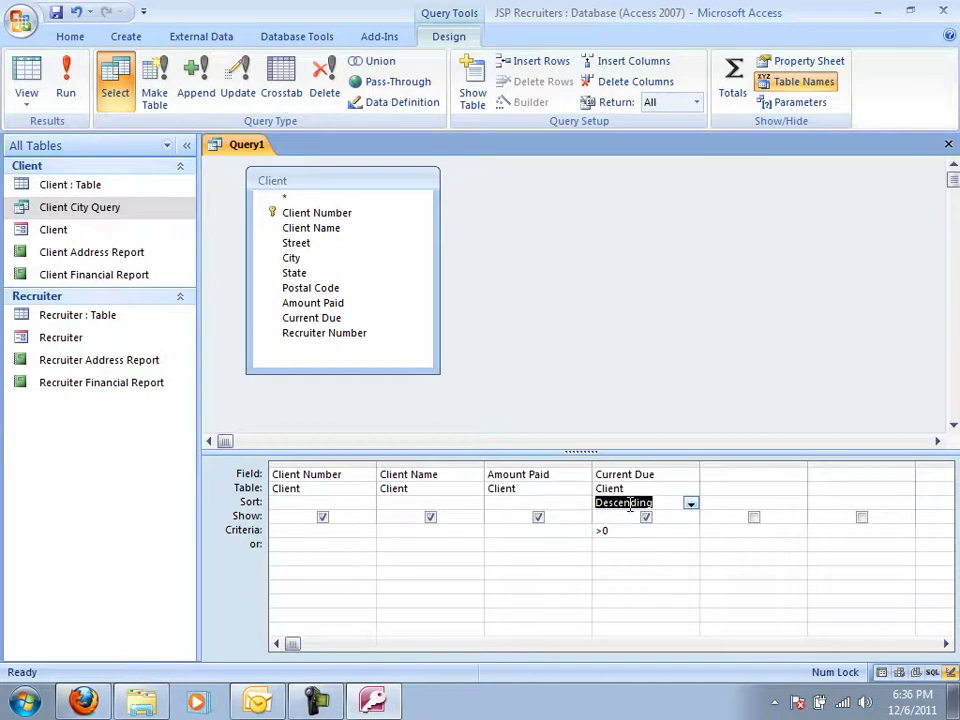
click(27, 88)
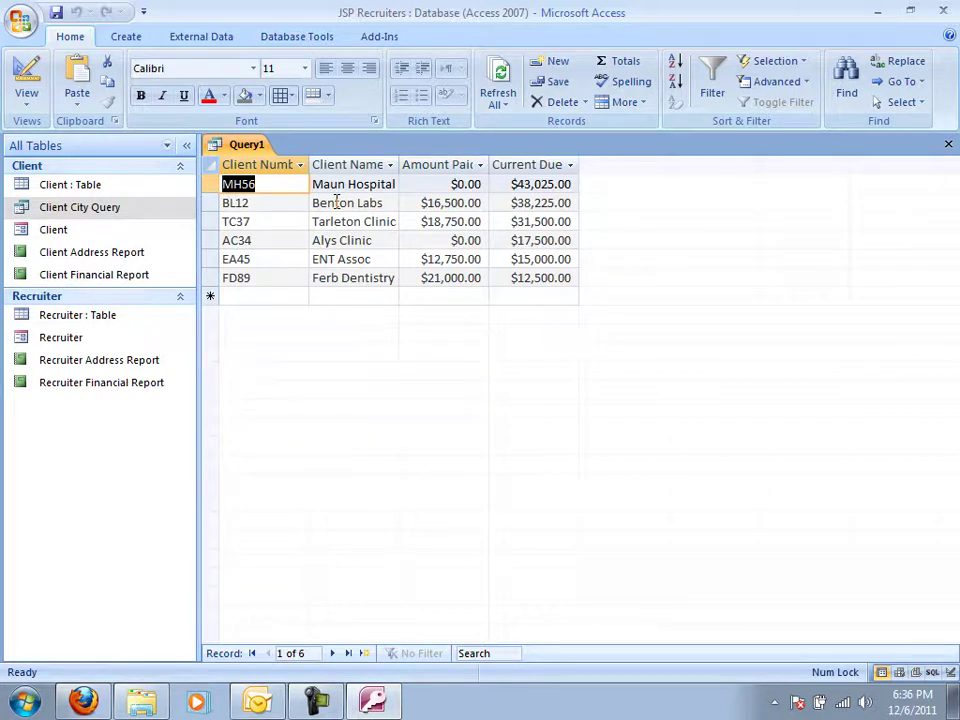
Close the query and save it under the name 'Client Due Query'.
click(948, 145)
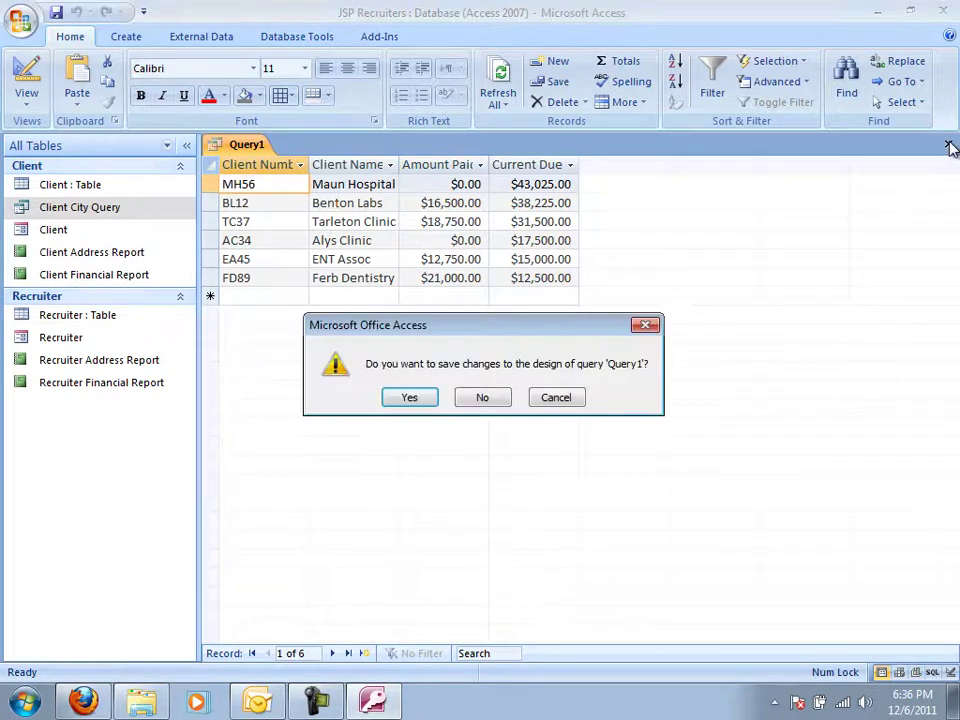
click(412, 397)
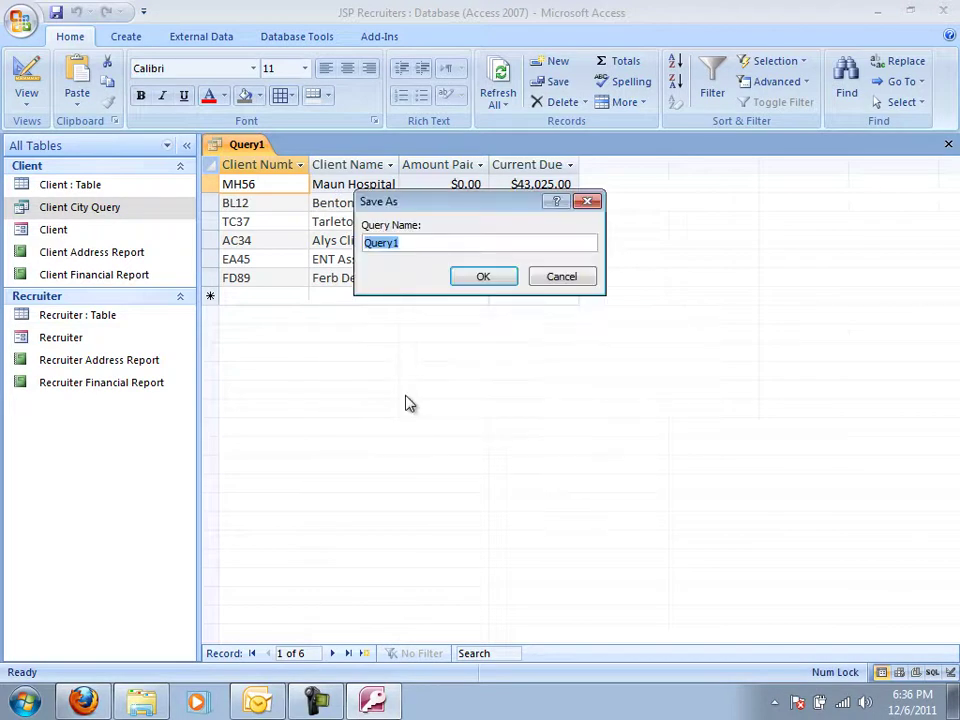
text(Client Financial)
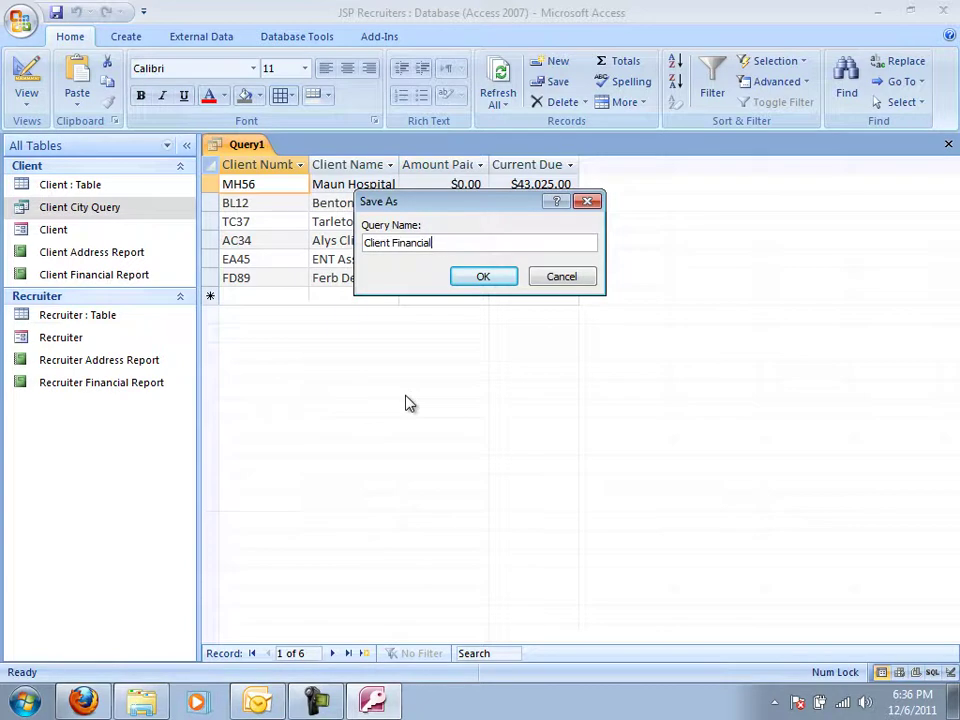
key(BackSpace)
key(BackSpace)
key(BackSpace)
key(BackSpace)
key(BackSpace)
key(BackSpace)
key(BackSpace)
text(Due Query)
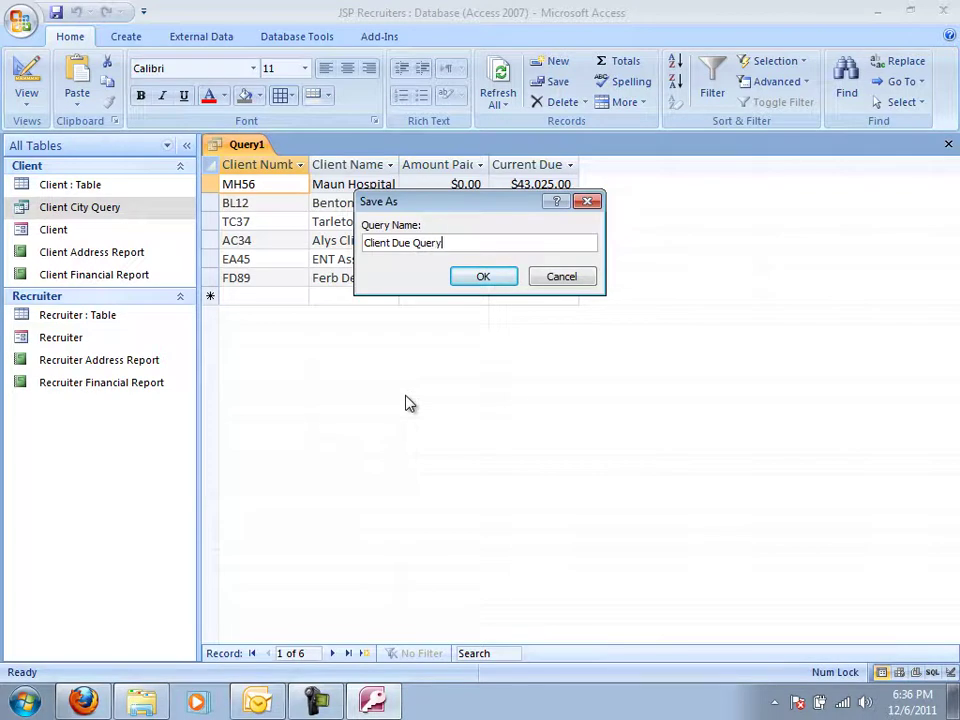
click(484, 278)
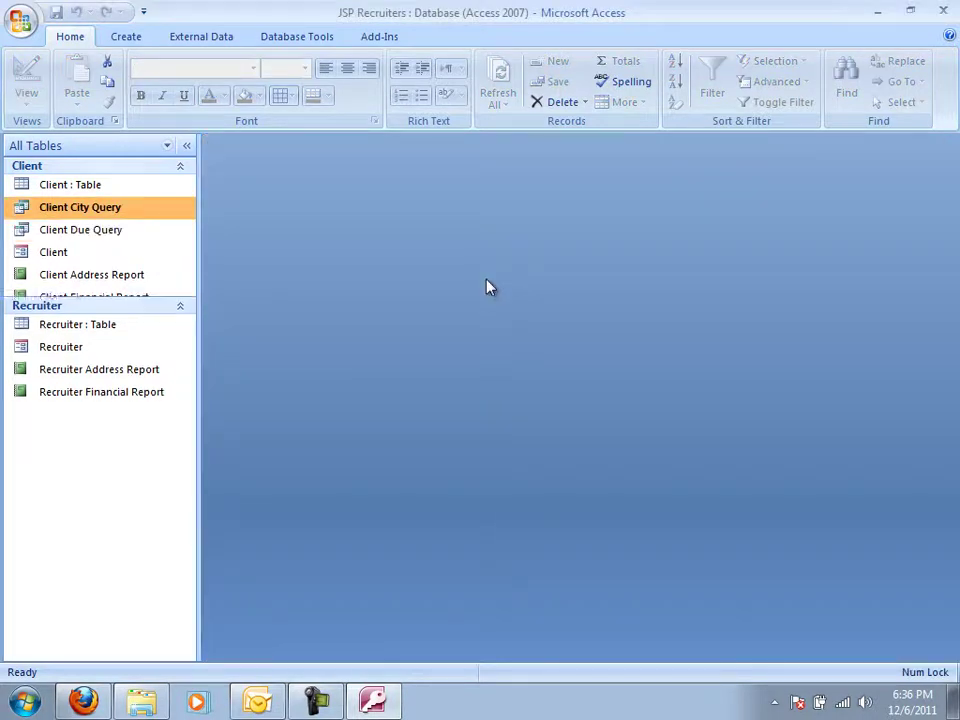
Create a design-view query with Client and Recruiter tables, enlarging both field lists fully.
click(130, 40)
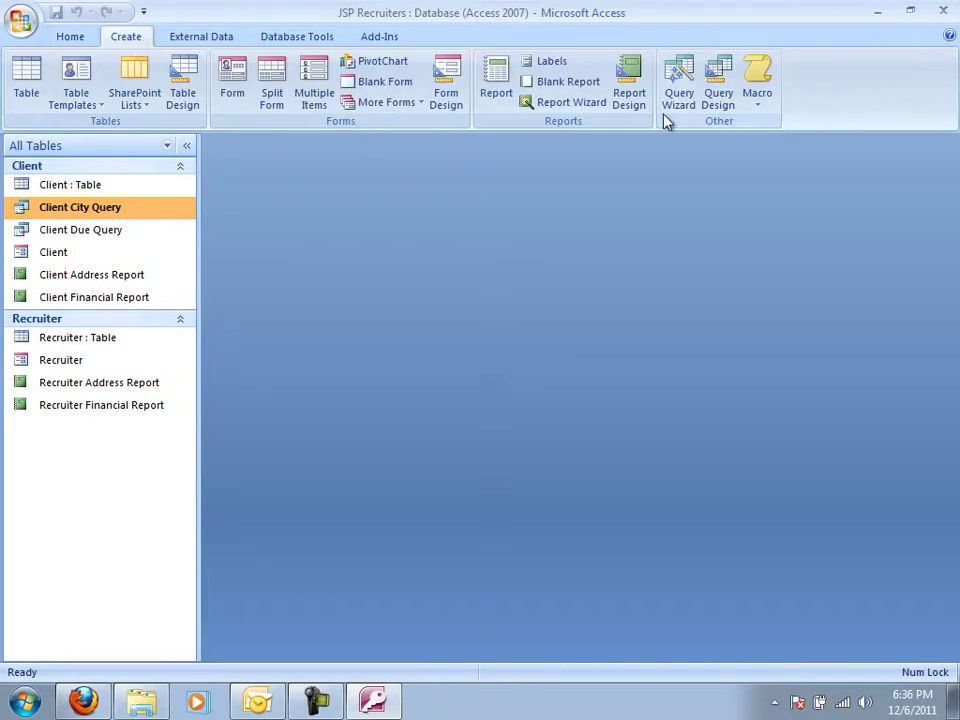
click(716, 101)
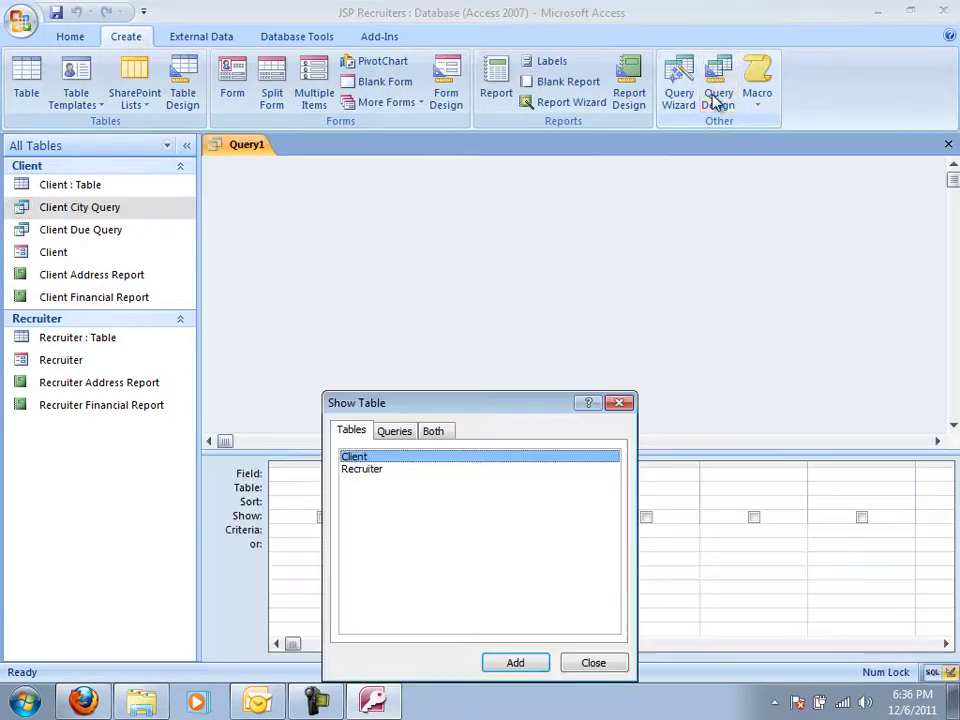
drag(436, 408, 422, 257)
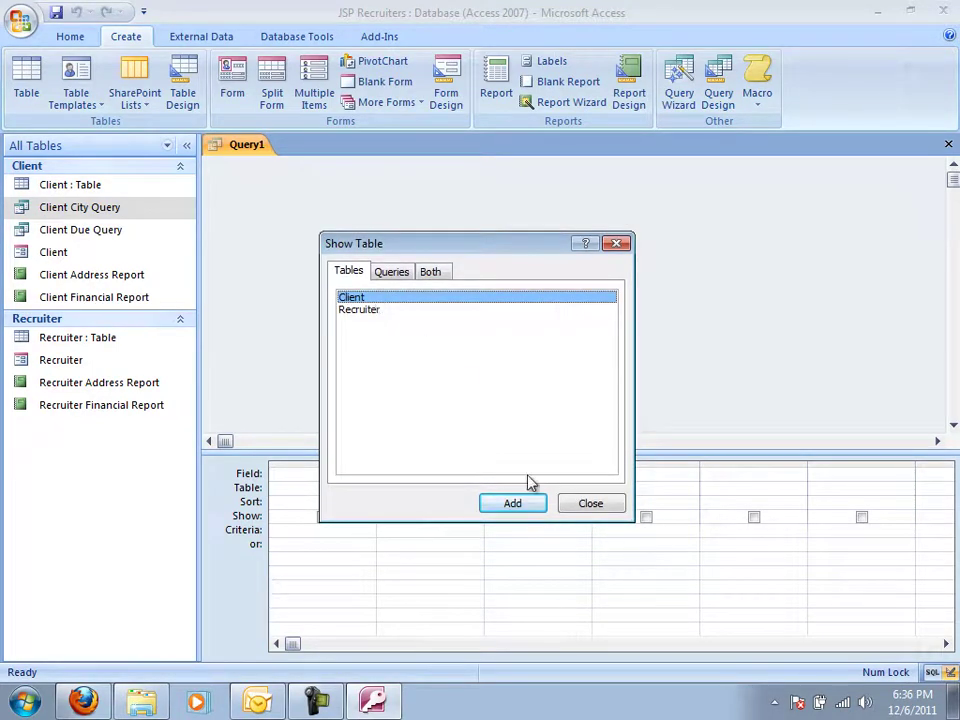
click(372, 311)
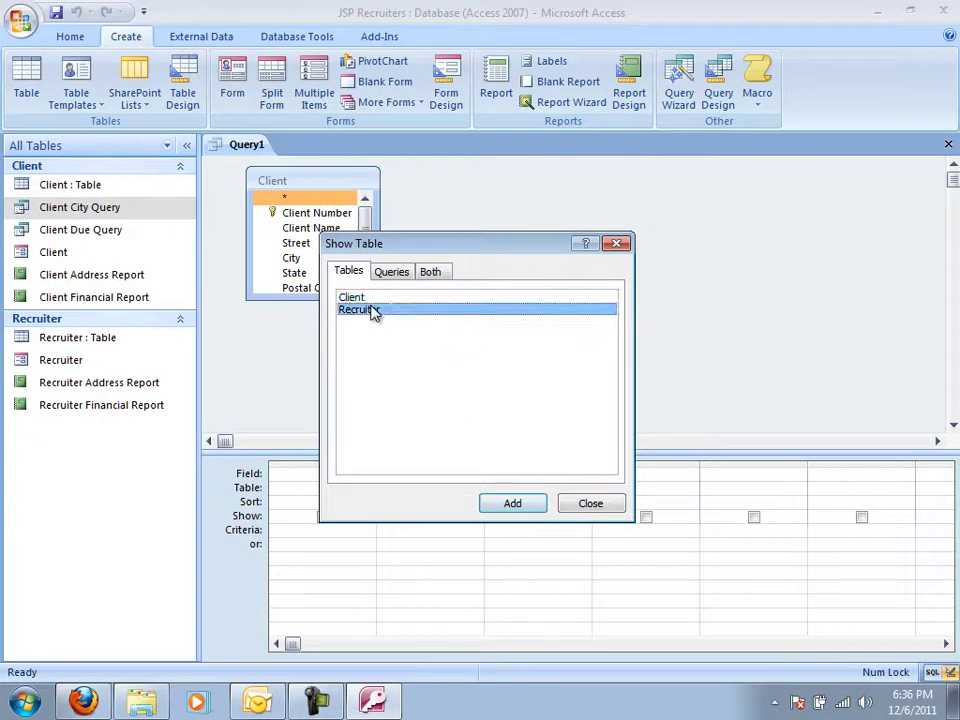
click(512, 503)
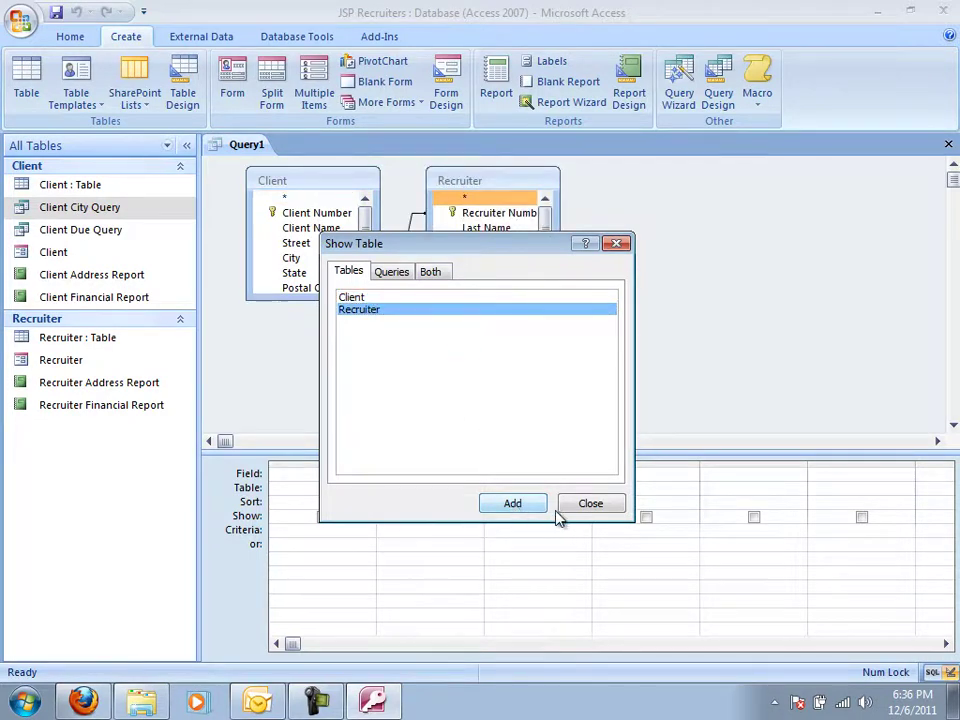
click(580, 509)
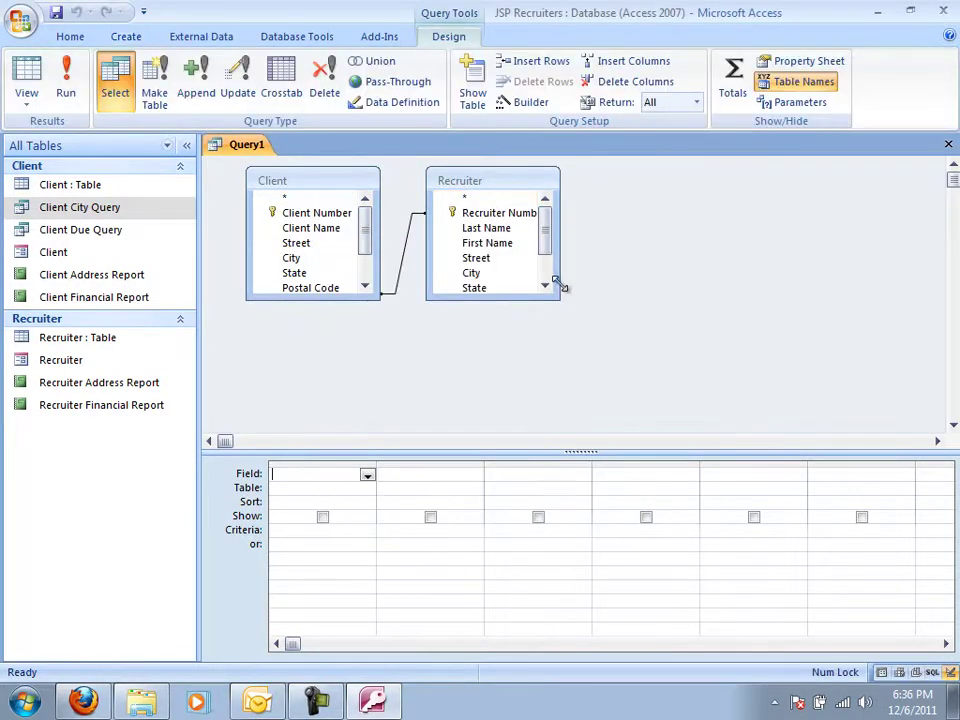
drag(562, 300, 575, 364)
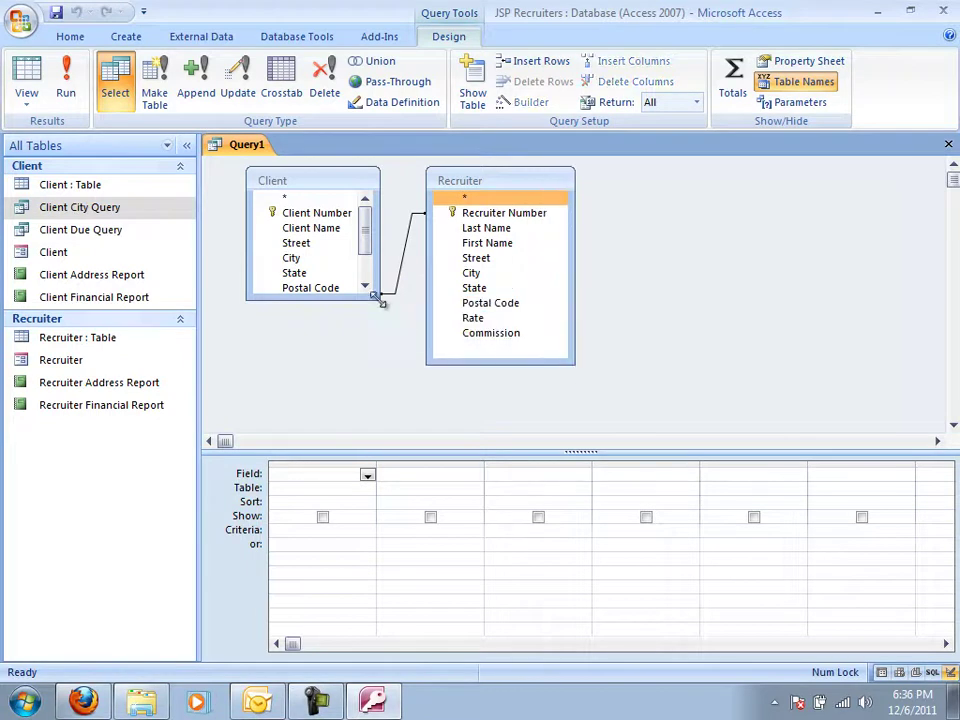
drag(379, 300, 384, 359)
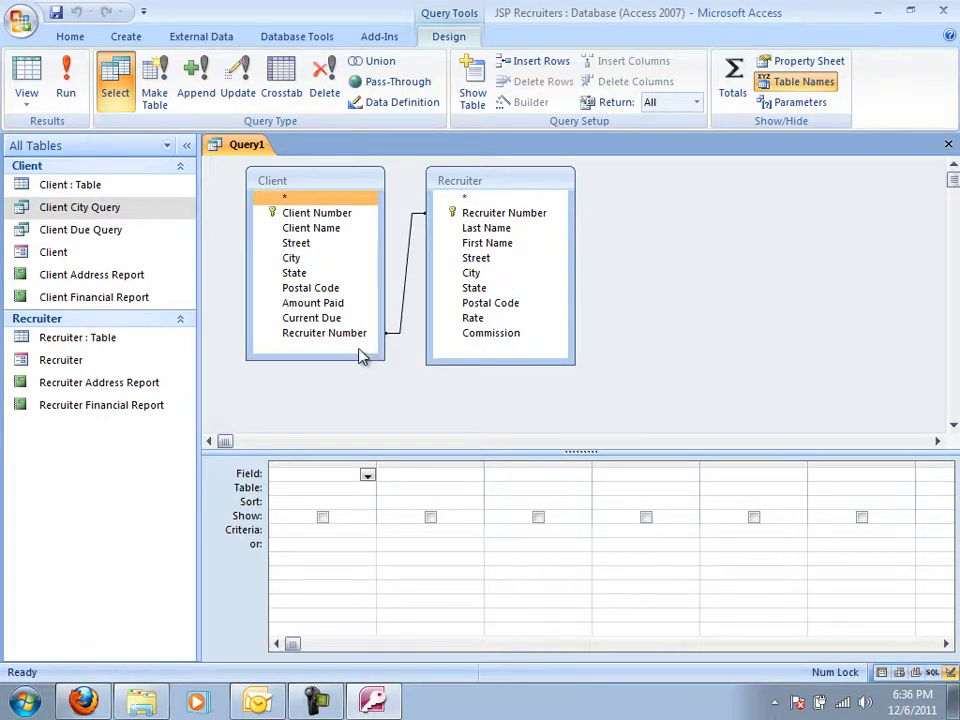
Delete the existing join, then link Client's Recruiter Number to Recruiter's Recruiter Number.
click(409, 255)
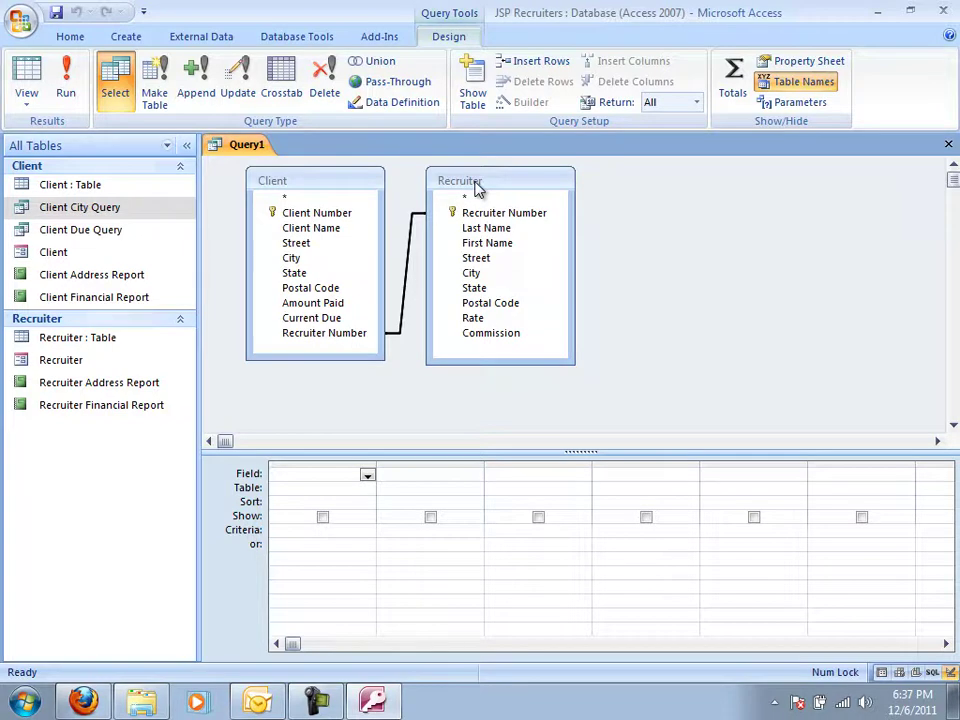
click(491, 212)
click(348, 334)
click(386, 332)
right_click(408, 285)
click(440, 311)
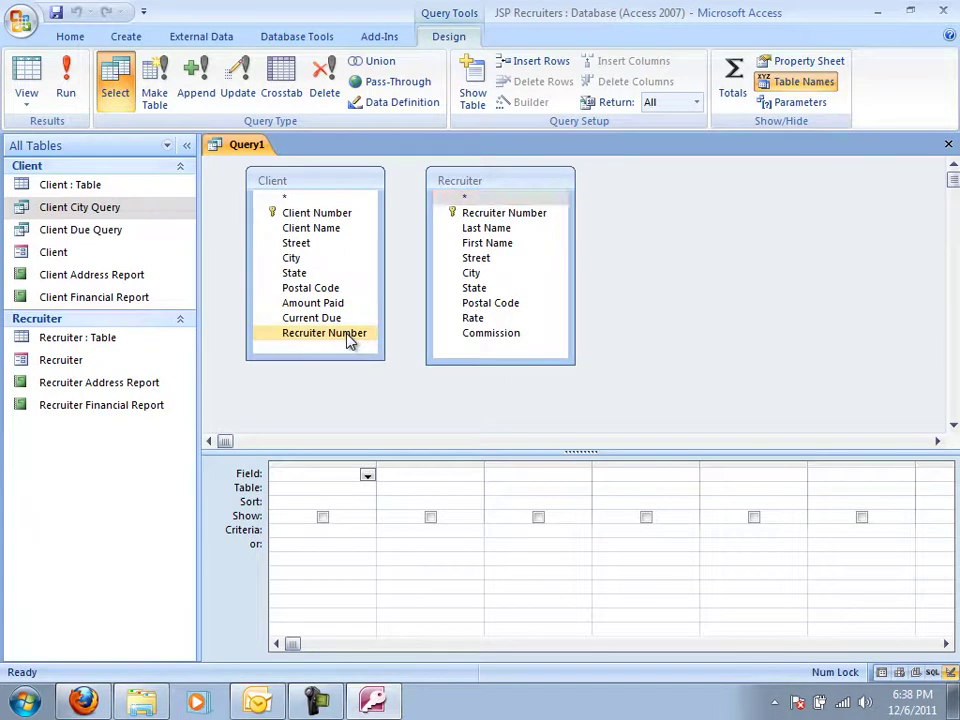
drag(352, 336, 476, 213)
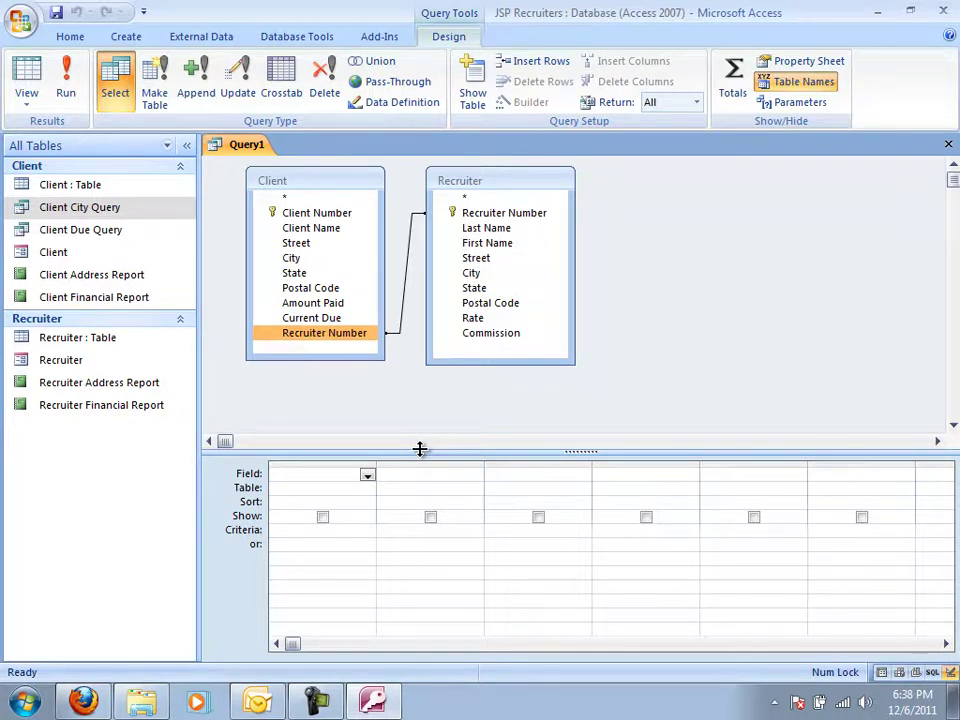
Add Client Number, Client Name, Amount Paid and Current Due from Client to the grid.
double_click(338, 213)
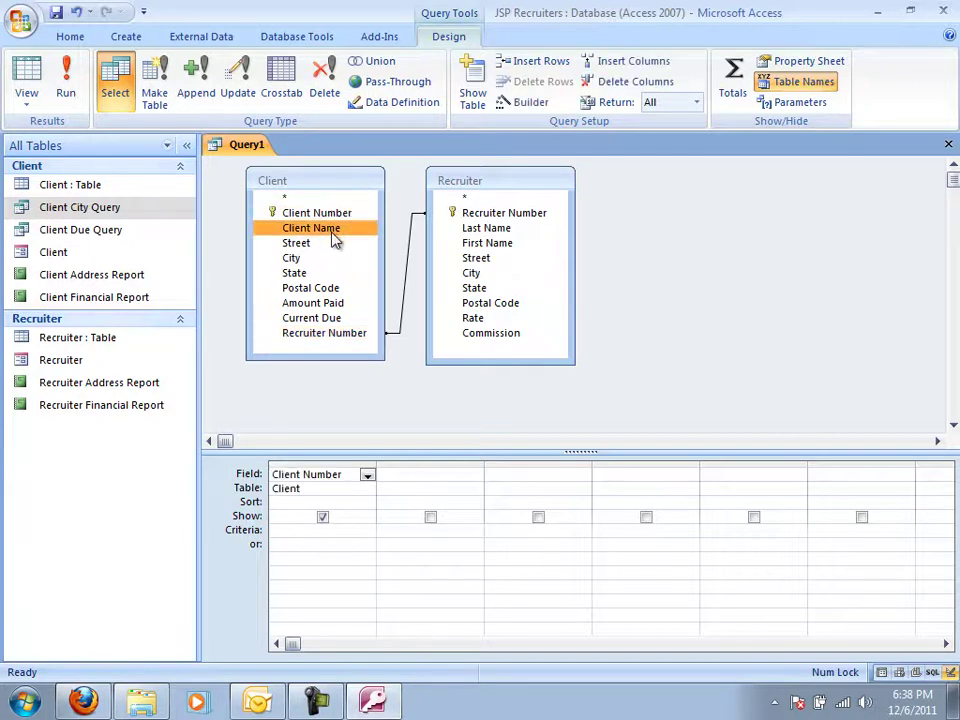
double_click(332, 230)
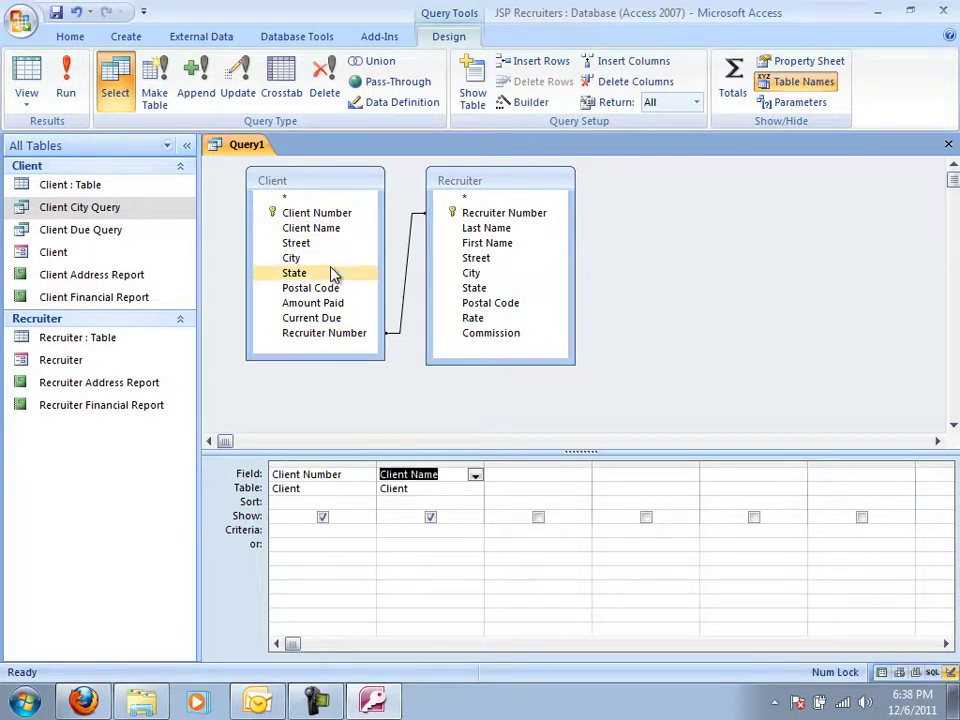
double_click(333, 303)
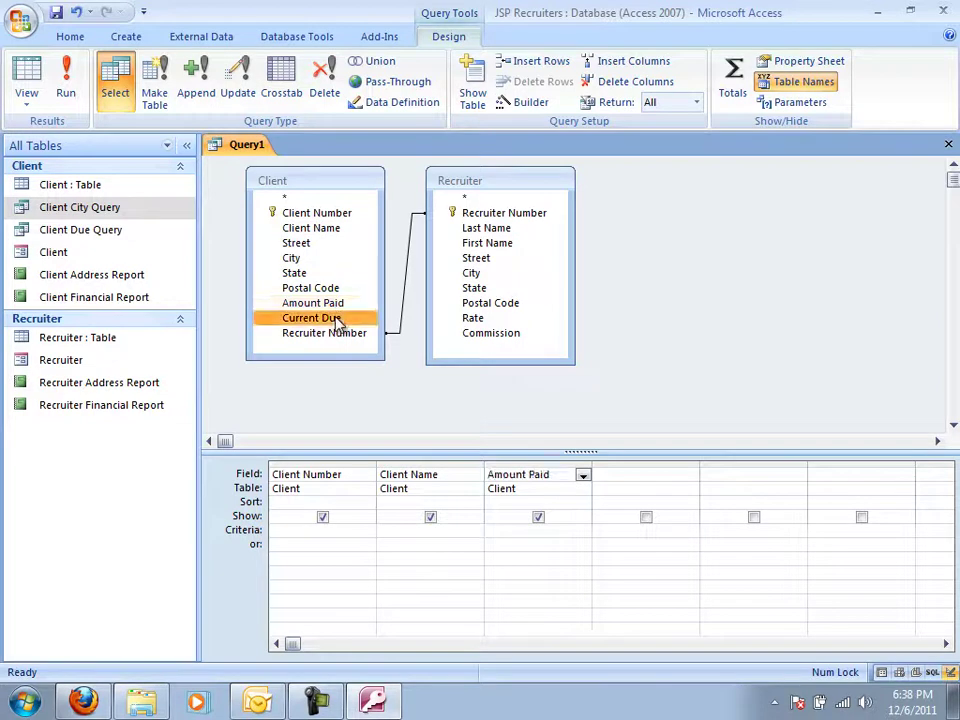
double_click(338, 318)
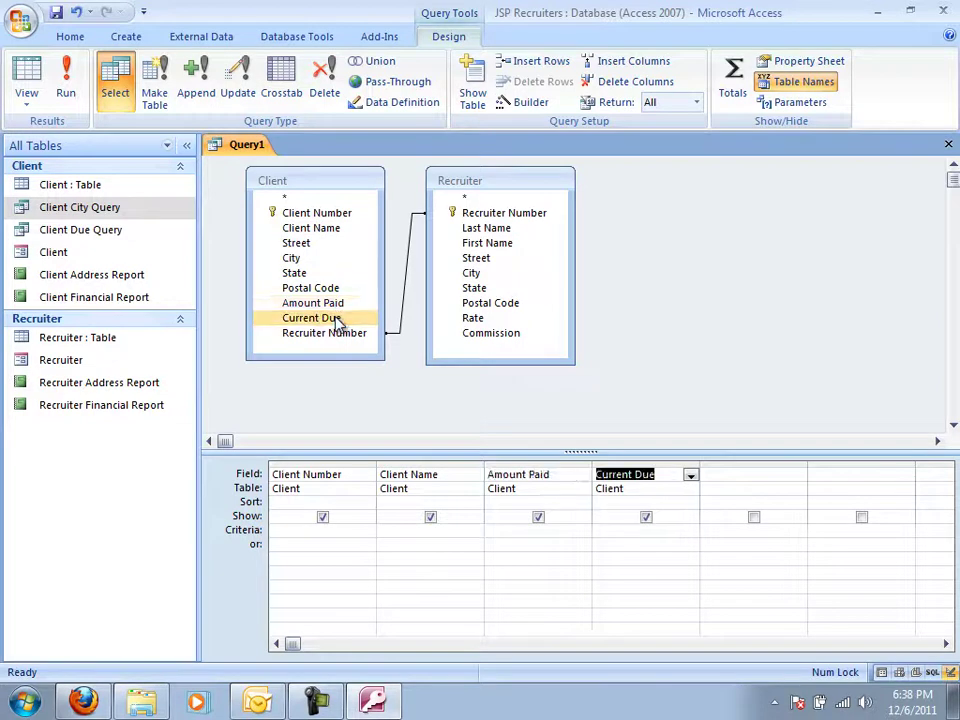
click(745, 478)
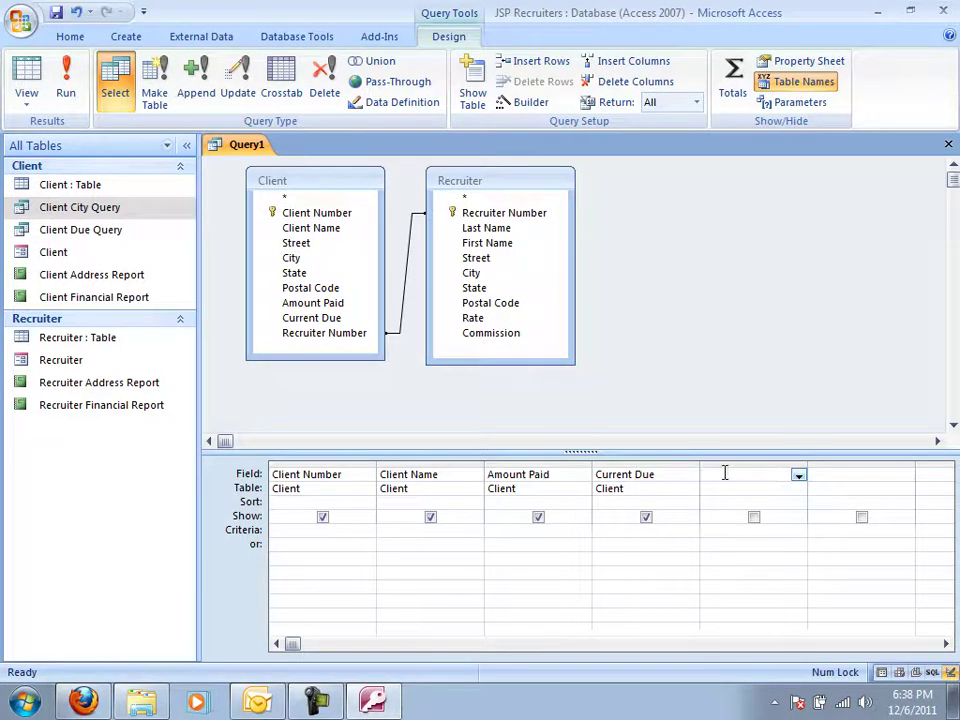
Add the calculated field Total Amount:[Amount Paid]+[Current Due] and preview its per-client totals.
right_click(727, 477)
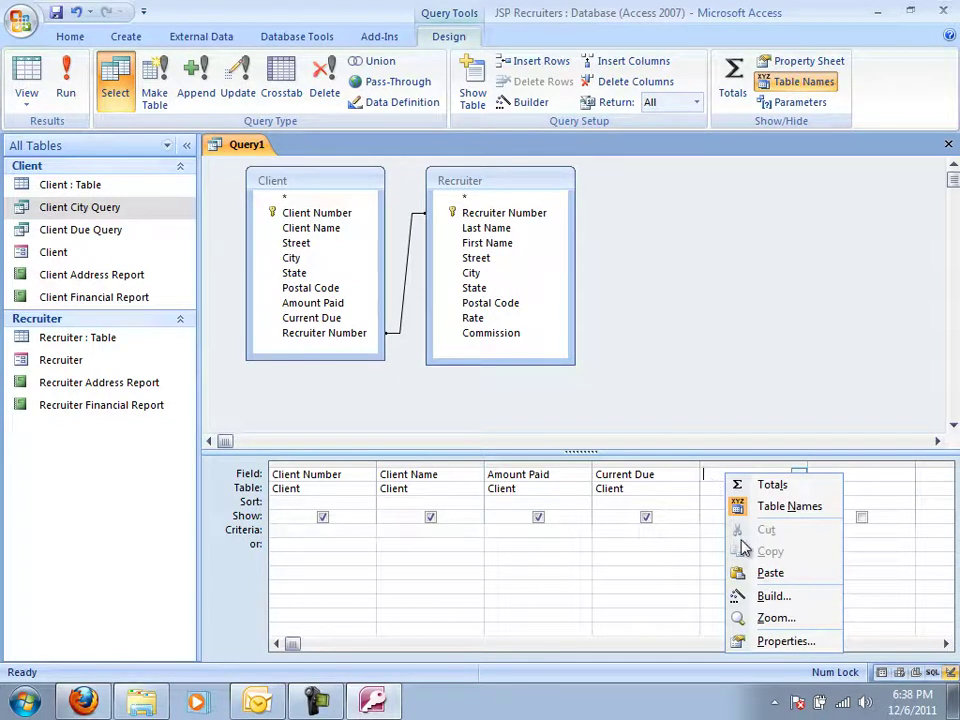
click(773, 619)
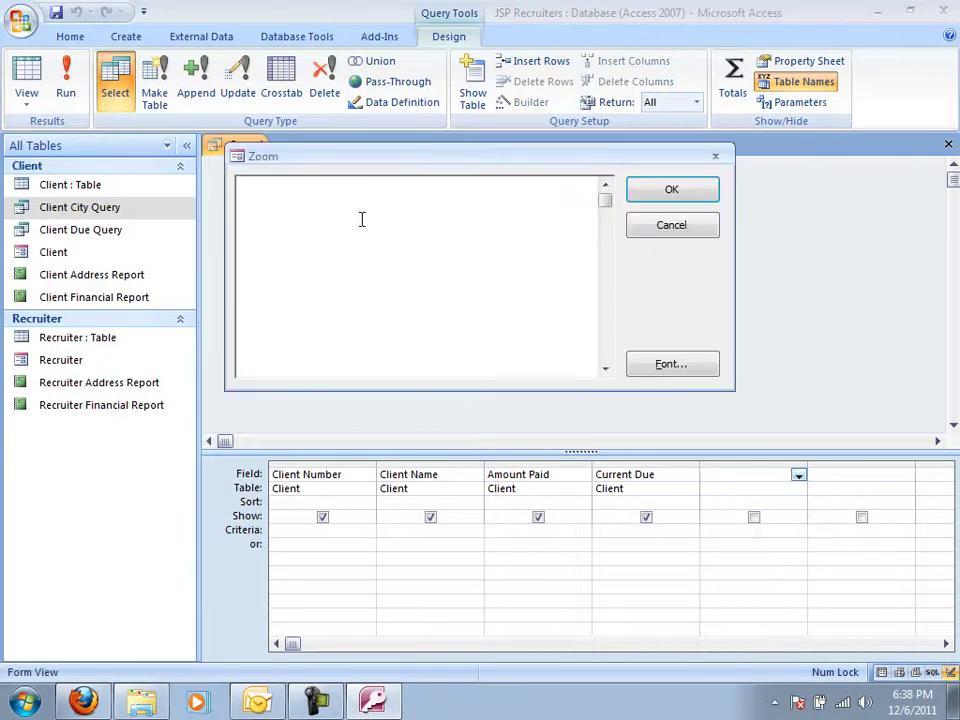
text(Total)
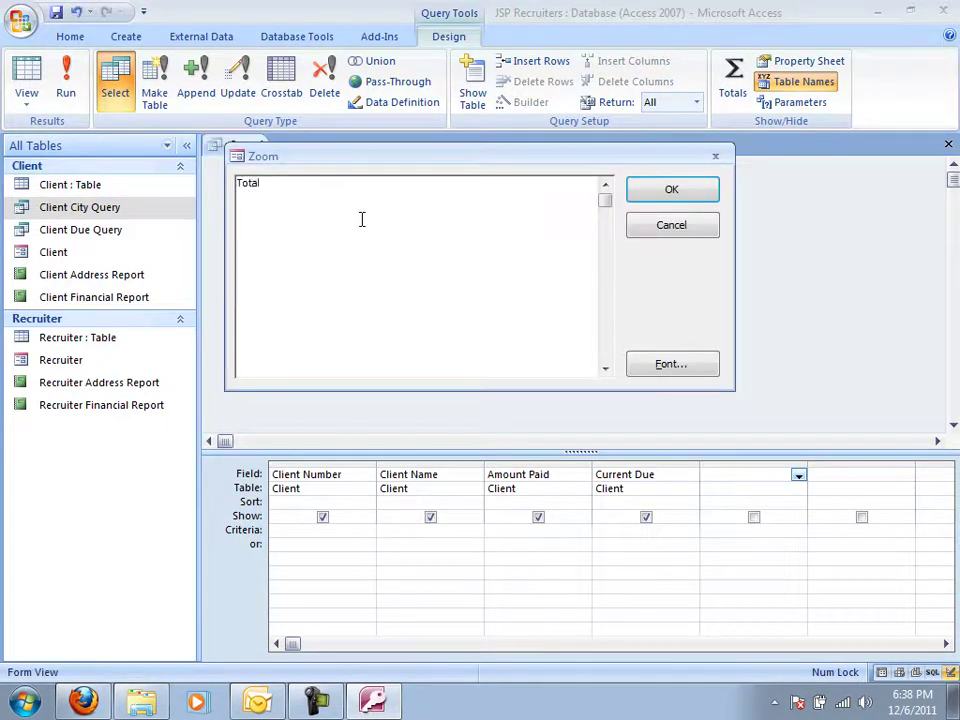
text( Amount:)
text([Amount P)
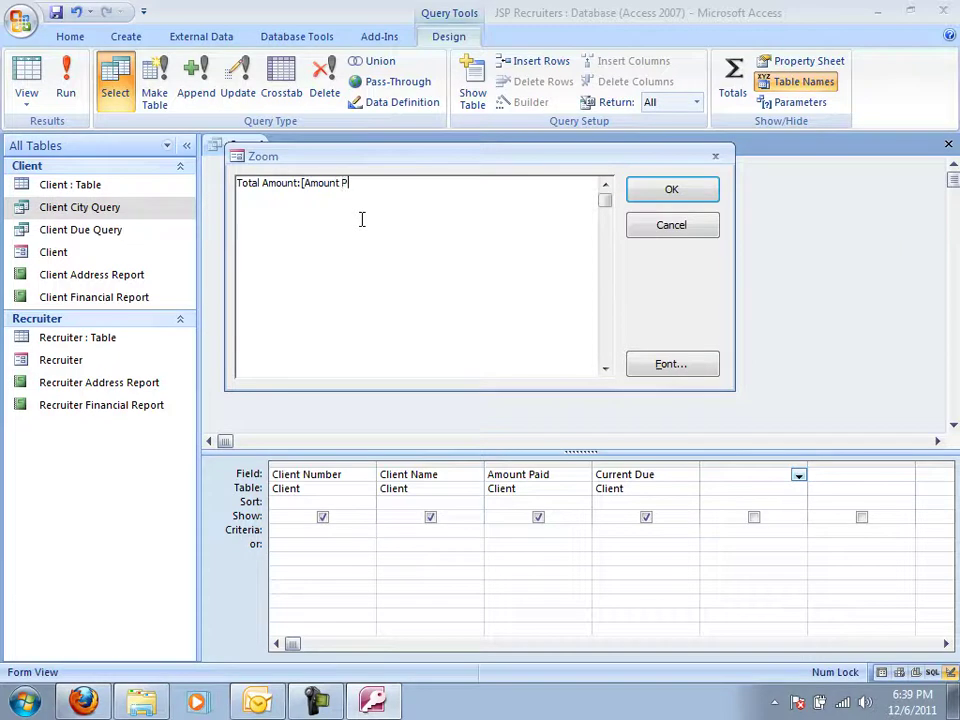
text(aid] +[Current Due])
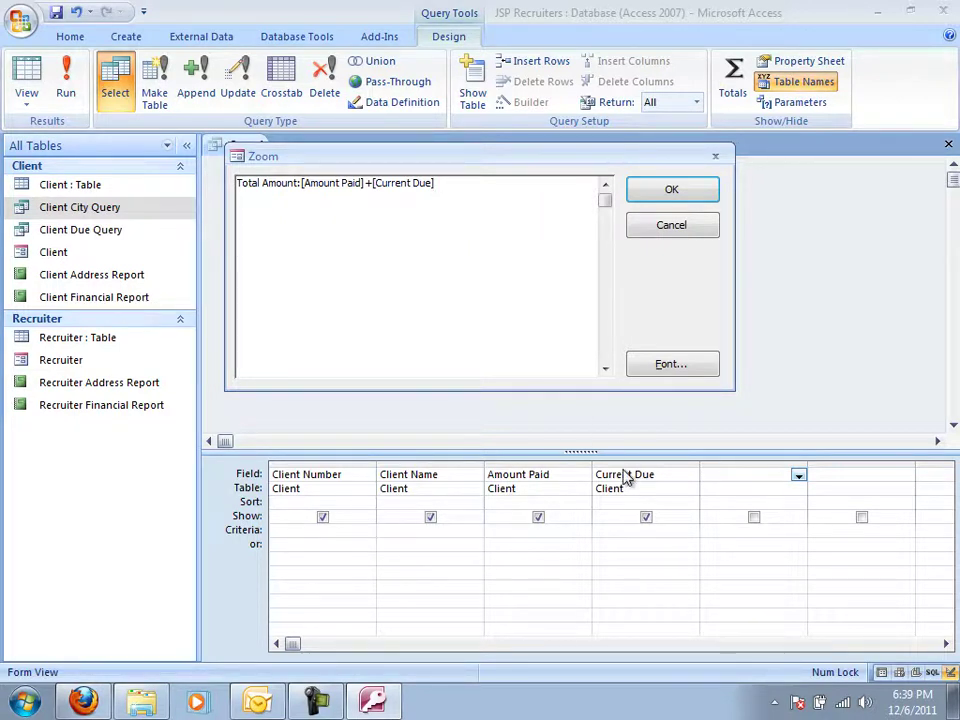
click(668, 191)
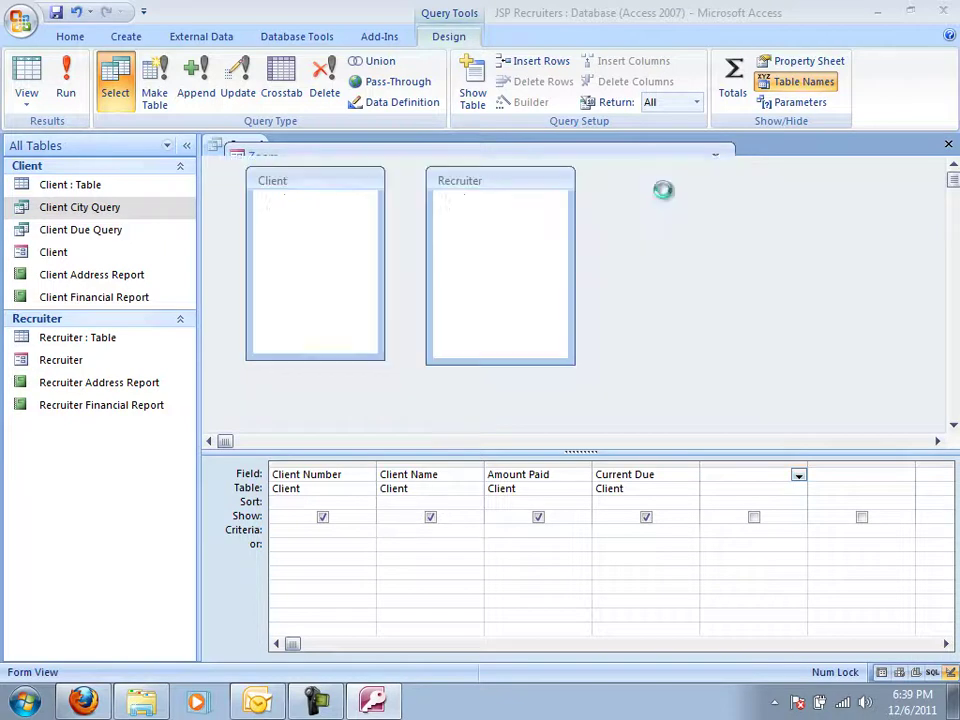
click(36, 68)
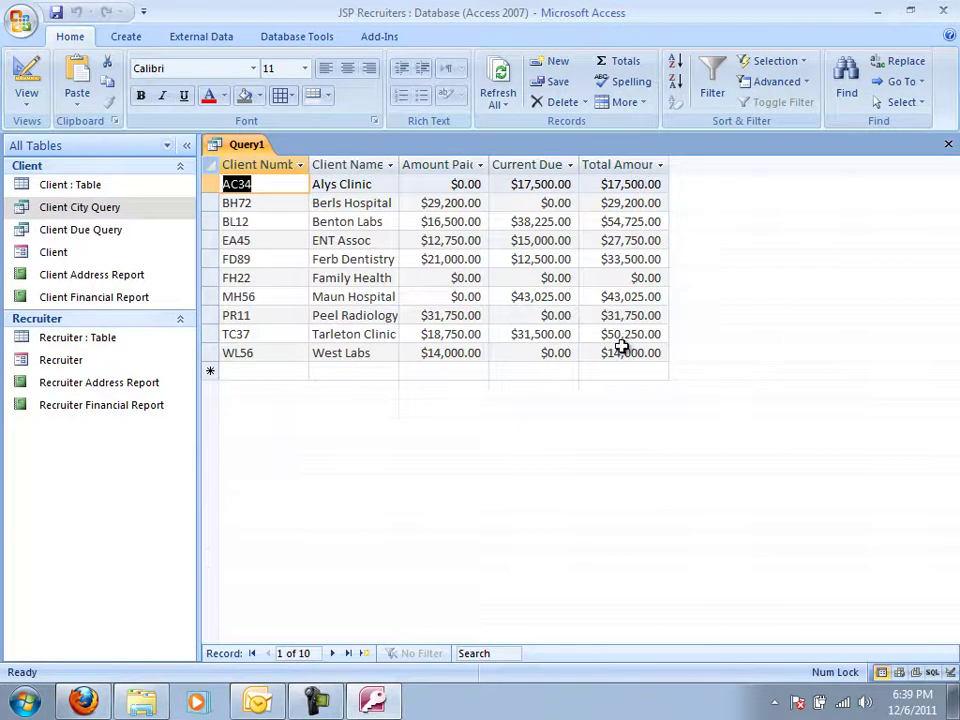
click(28, 85)
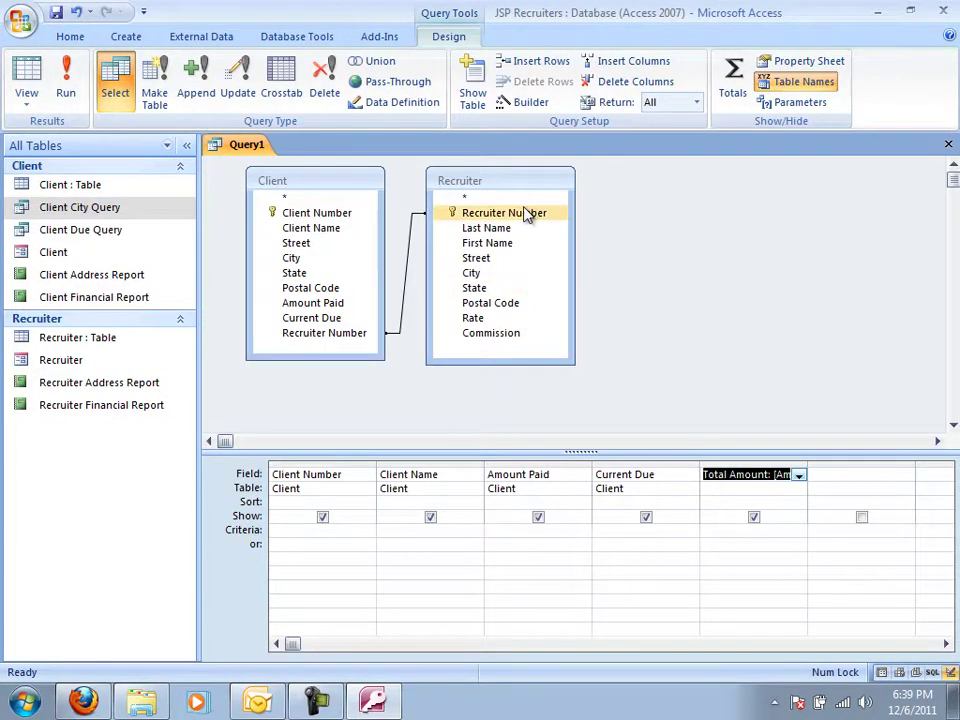
Add Recruiter Number, Last Name and First Name from Recruiter, then preview all 10 clients.
double_click(527, 213)
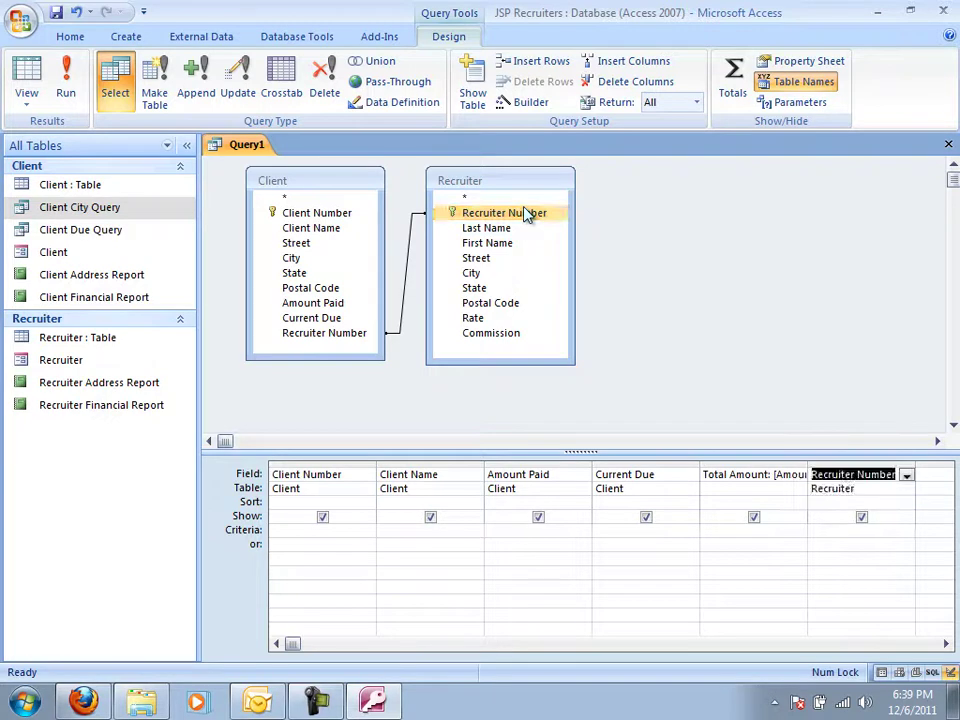
click(518, 231)
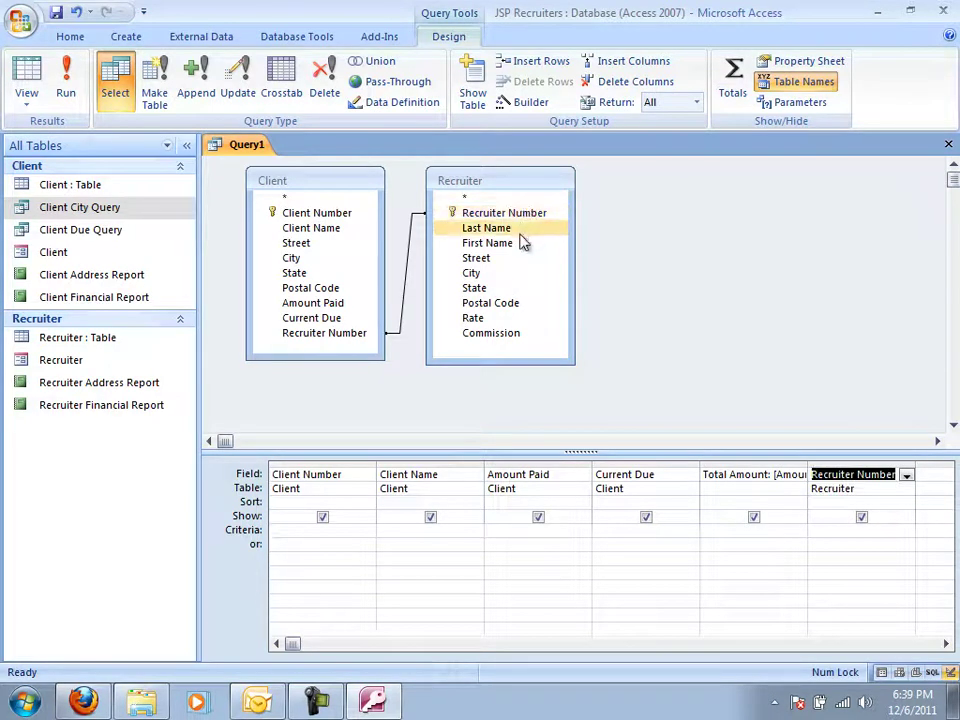
double_click(500, 229)
click(514, 243)
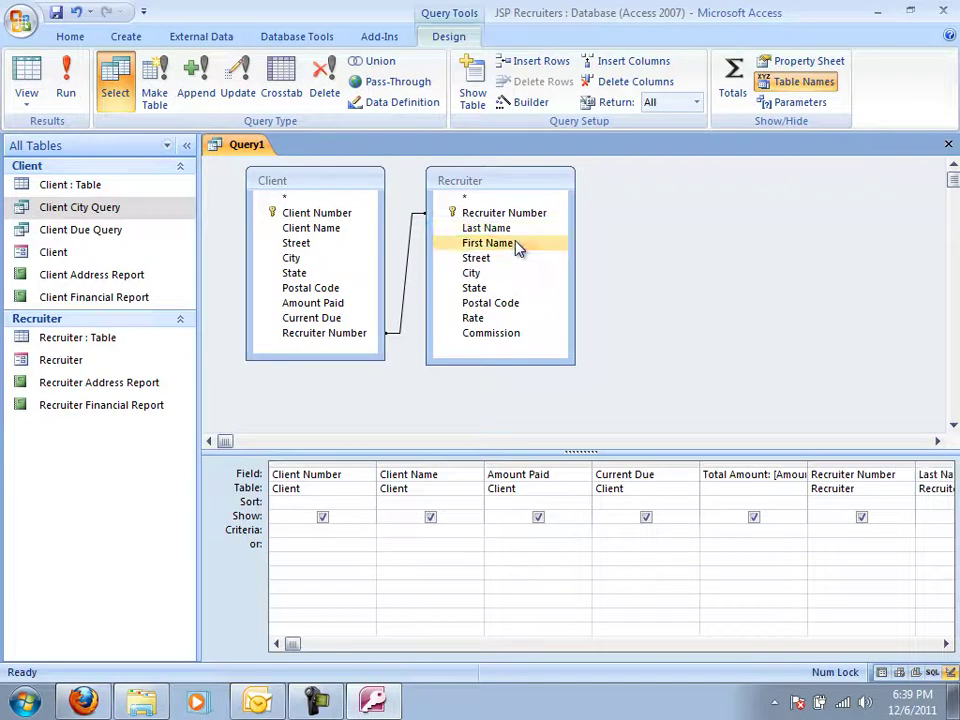
click(28, 82)
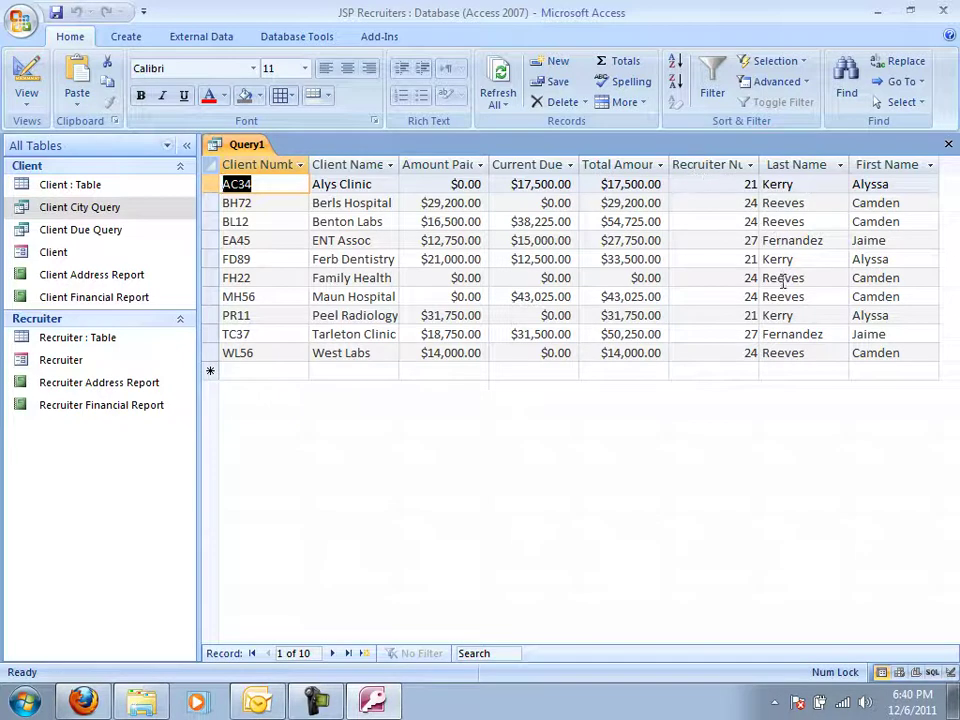
click(26, 80)
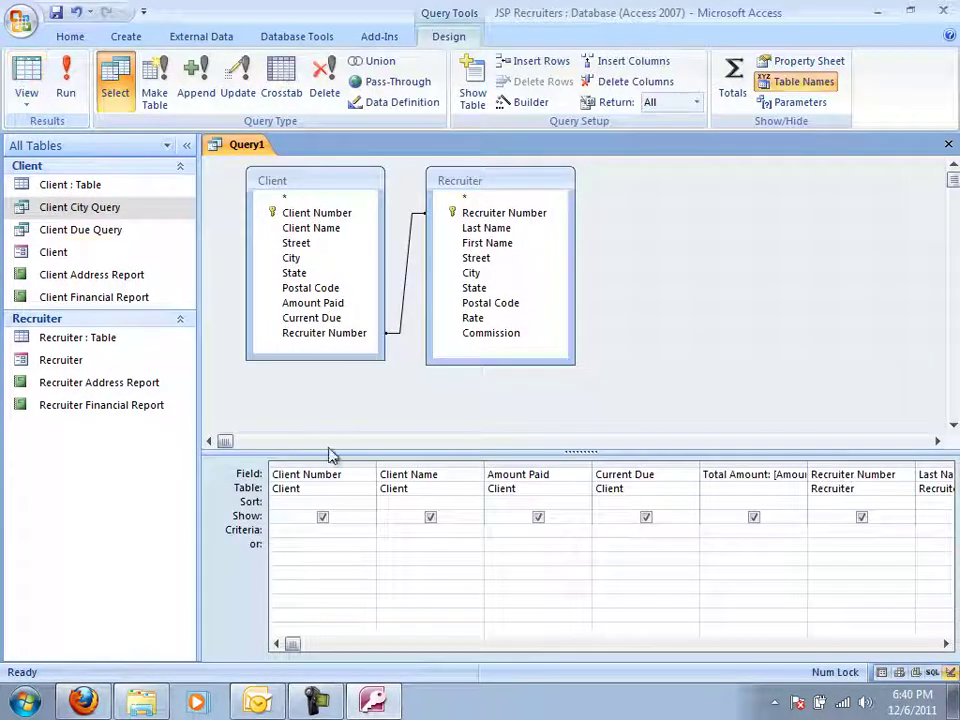